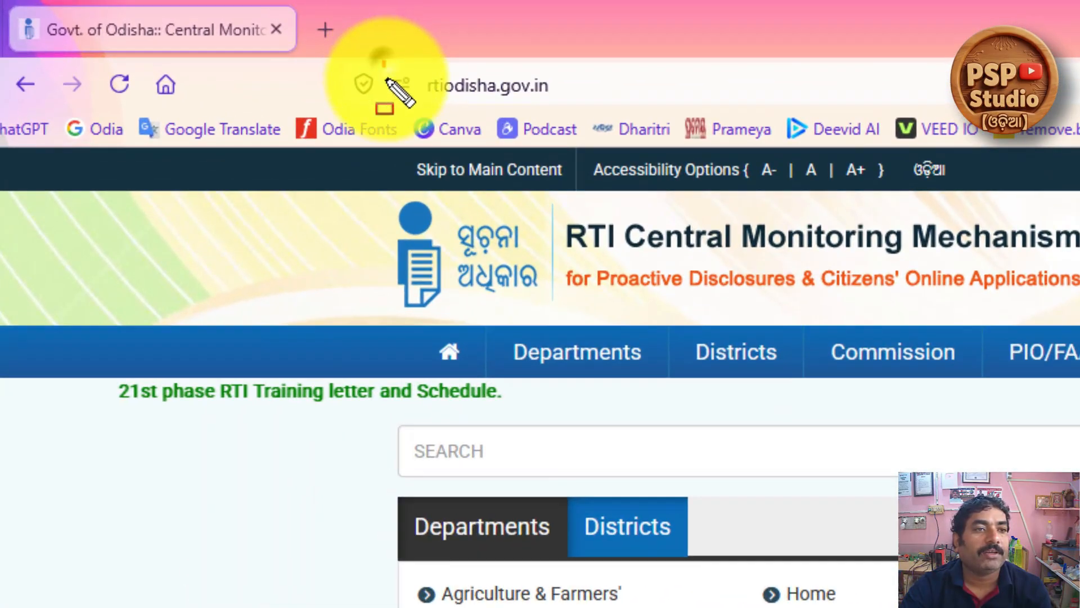
# Examine the portal's home page, including the application or appeal status check and the Help Line contact details.
pyautogui.moveTo(383, 61); pyautogui.dragTo(588, 117)
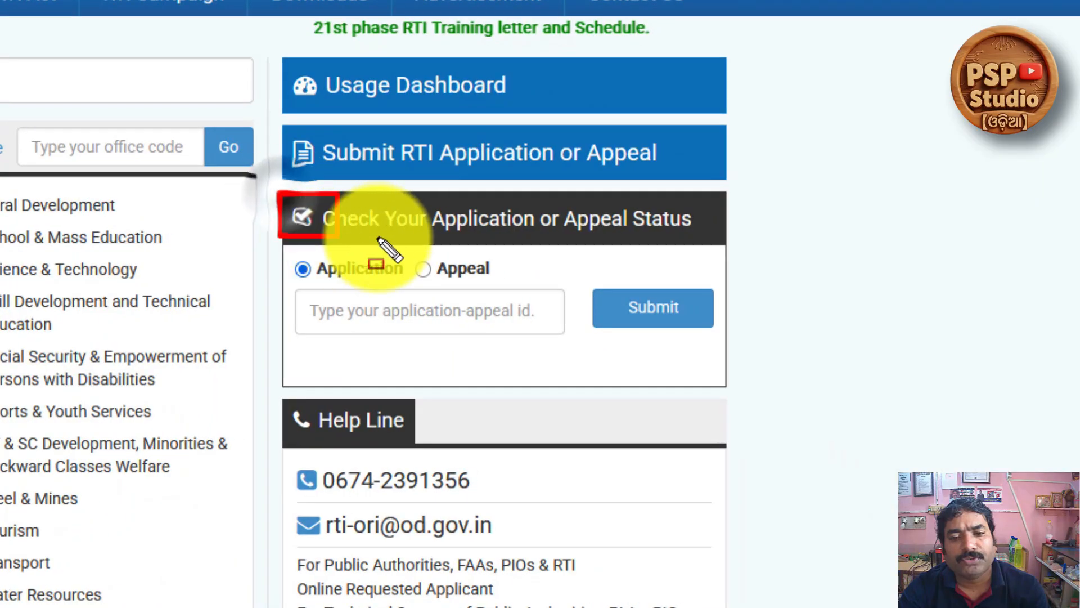
pyautogui.moveTo(585, 241); pyautogui.dragTo(733, 247)
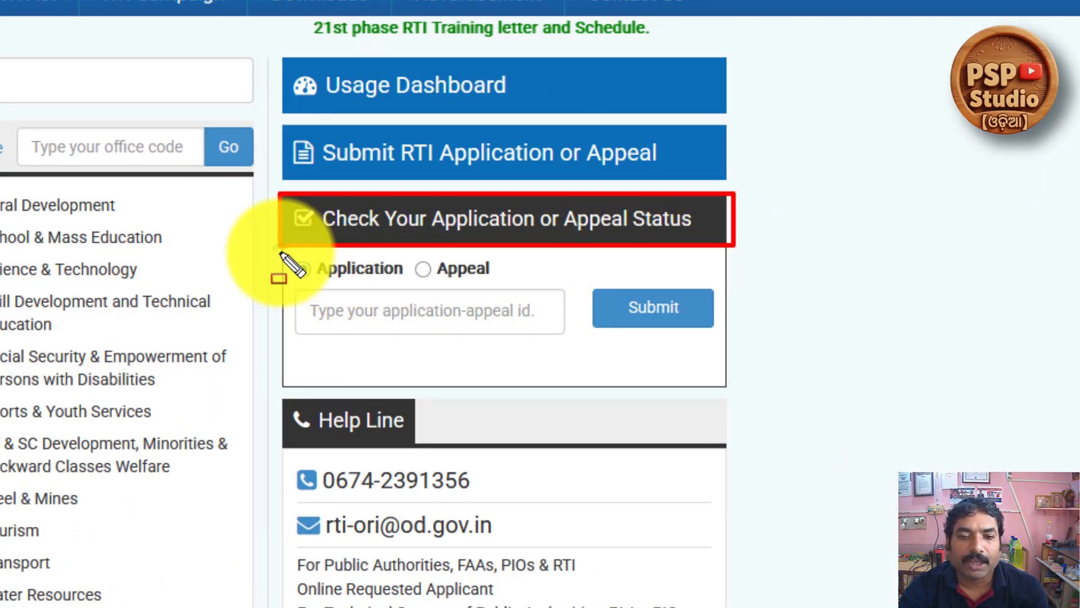
pyautogui.moveTo(280, 250)
pyautogui.mouseDown()
pyautogui.moveTo(345, 288)
pyautogui.moveTo(585, 347)
pyautogui.mouseUp()
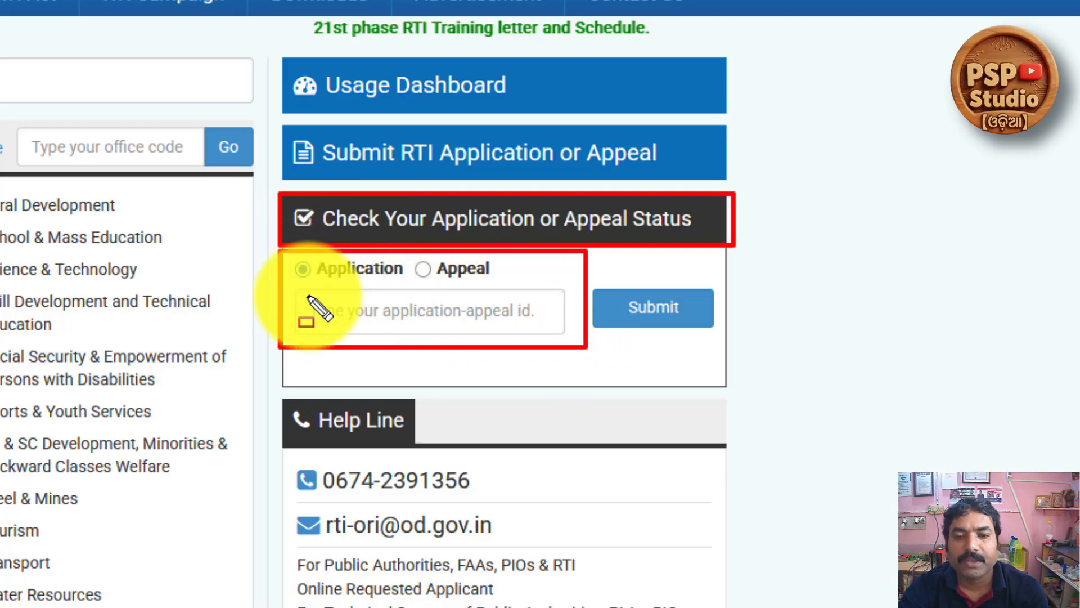
pyautogui.moveTo(304, 292)
pyautogui.mouseDown()
pyautogui.moveTo(355, 315)
pyautogui.moveTo(546, 334)
pyautogui.mouseUp()
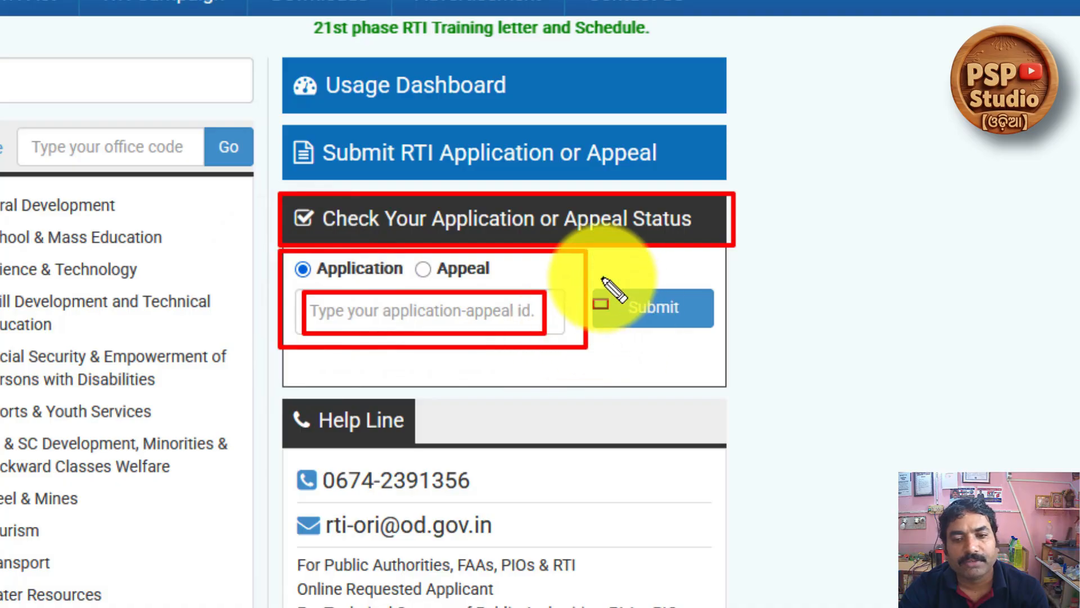
pyautogui.moveTo(624, 319); pyautogui.dragTo(716, 336)
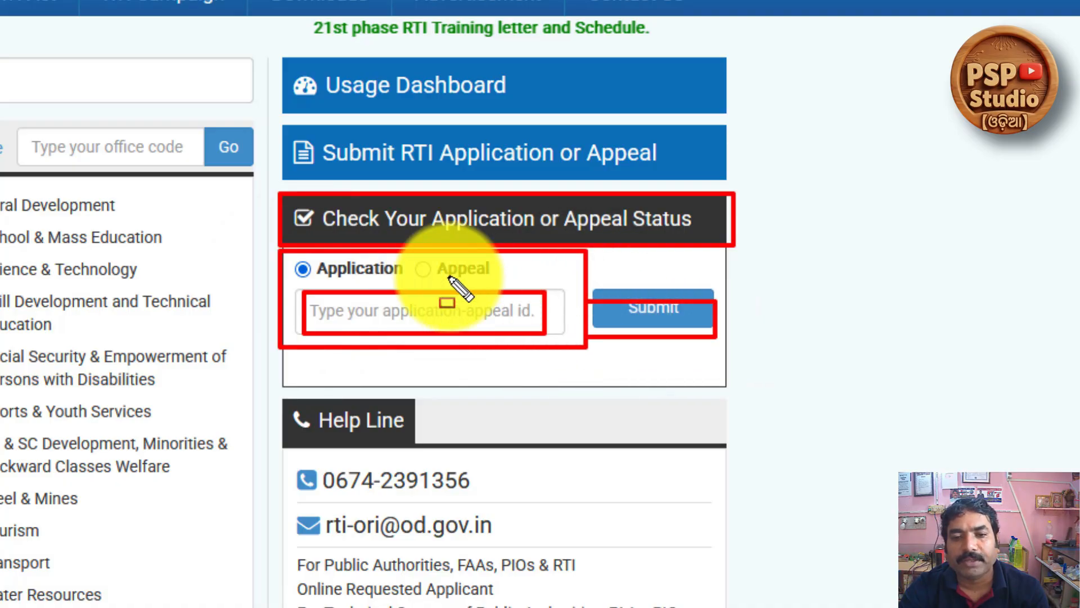
pyautogui.moveTo(416, 254)
pyautogui.mouseDown()
pyautogui.moveTo(429, 273)
pyautogui.moveTo(495, 294)
pyautogui.moveTo(507, 286)
pyautogui.mouseUp()
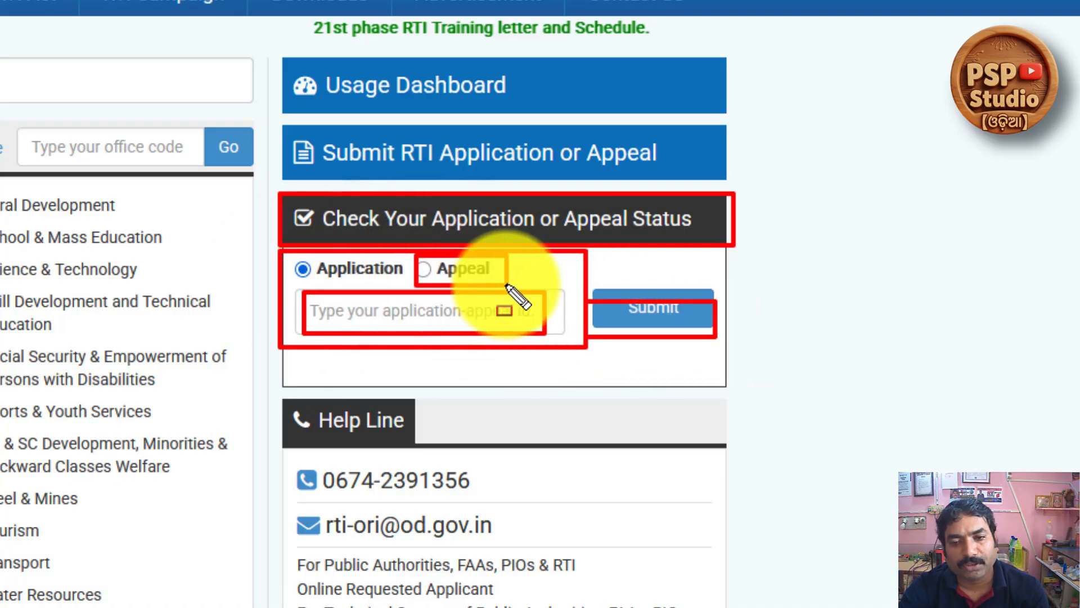
pyautogui.moveTo(321, 303); pyautogui.dragTo(526, 327)
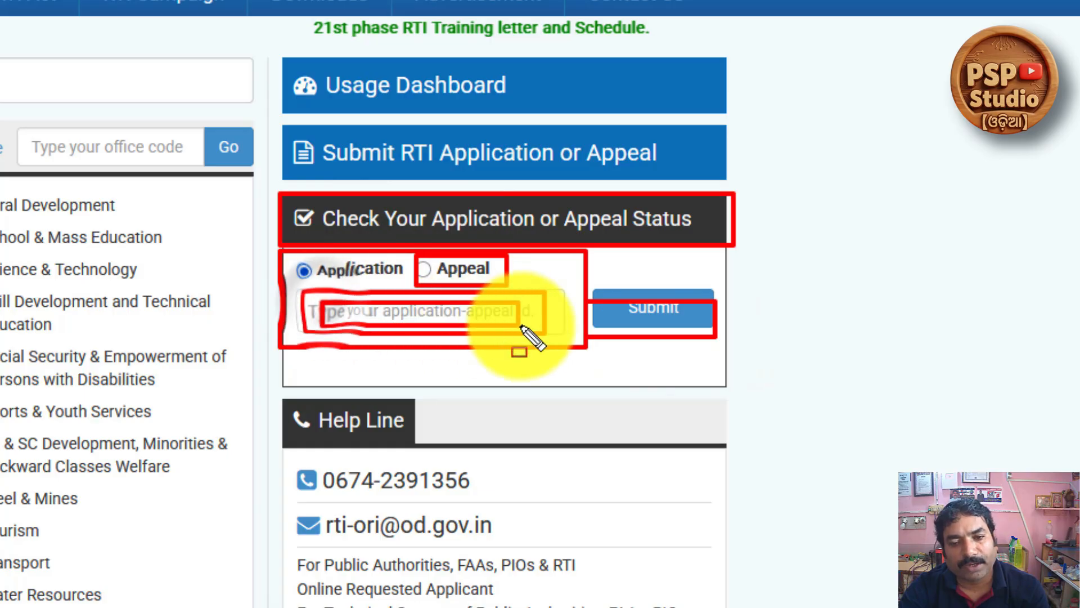
pyautogui.moveTo(612, 289); pyautogui.dragTo(709, 324)
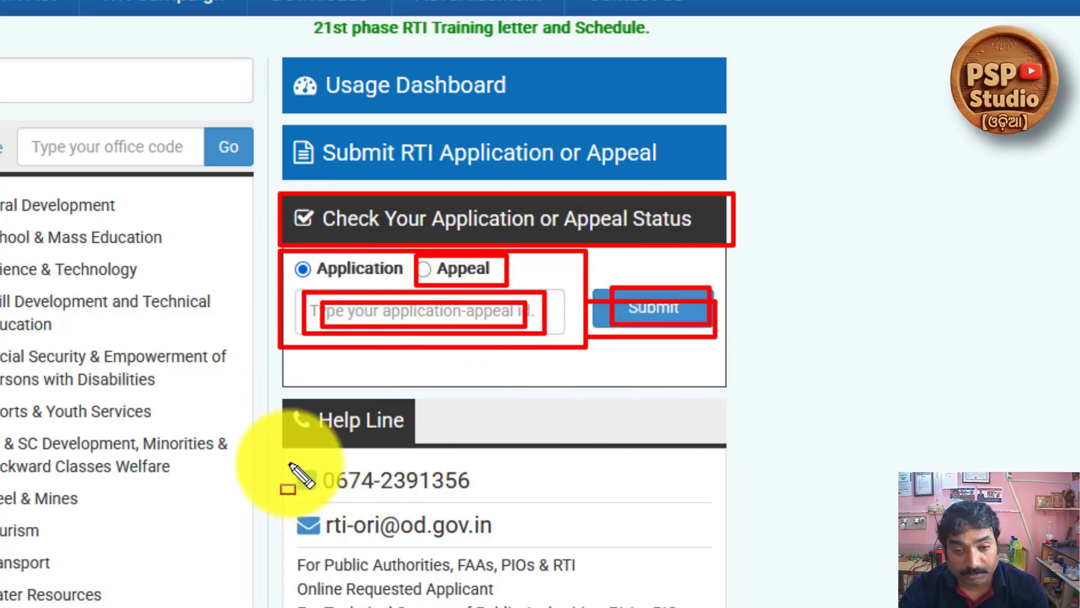
pyautogui.moveTo(288, 458)
pyautogui.mouseDown()
pyautogui.moveTo(426, 499)
pyautogui.moveTo(510, 507)
pyautogui.mouseUp()
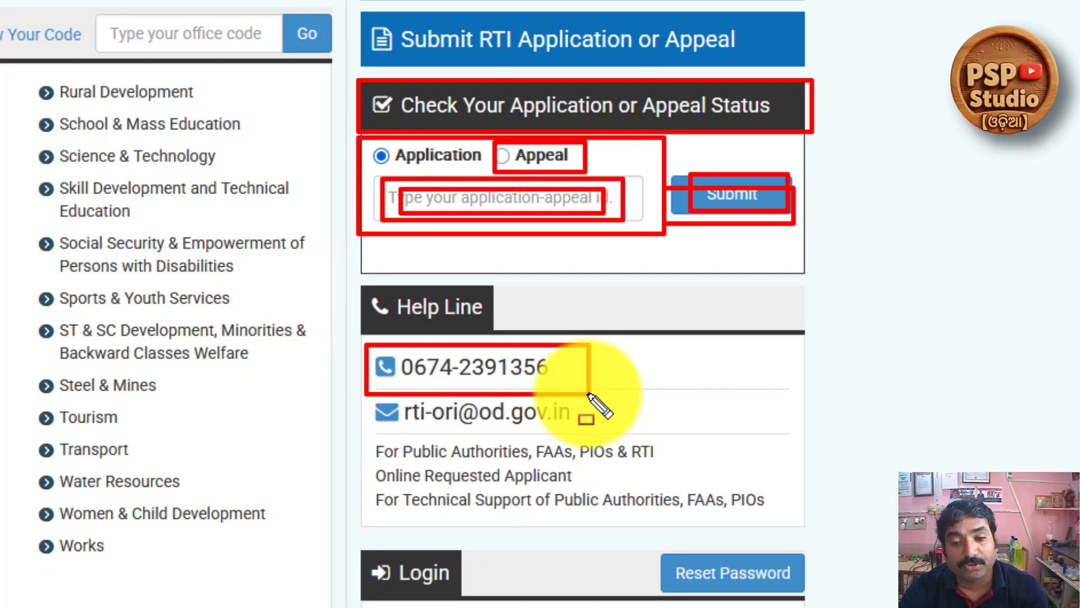
pyautogui.moveTo(365, 396)
pyautogui.mouseDown()
pyautogui.moveTo(376, 424)
pyautogui.moveTo(590, 437)
pyautogui.mouseUp()
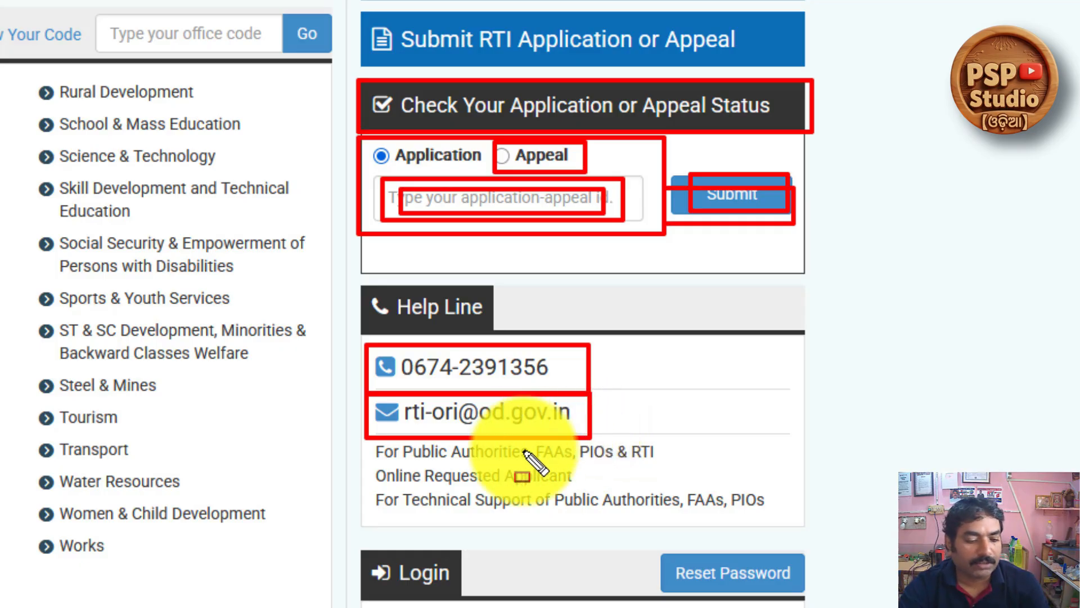
pyautogui.press('Escape')
# Review the Departments, Districts, Blocks and Office choices in the Choose the Public Authority section.
pyautogui.scroll(-10, 739, 447)
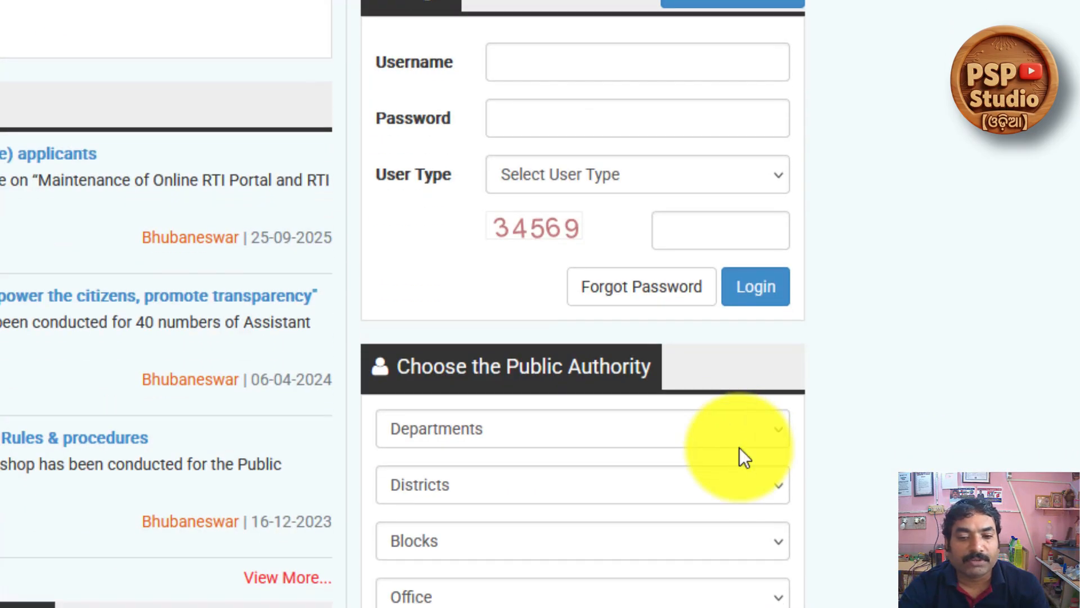
pyautogui.scroll(-2, 740, 448)
pyautogui.scroll(-2, 739, 447)
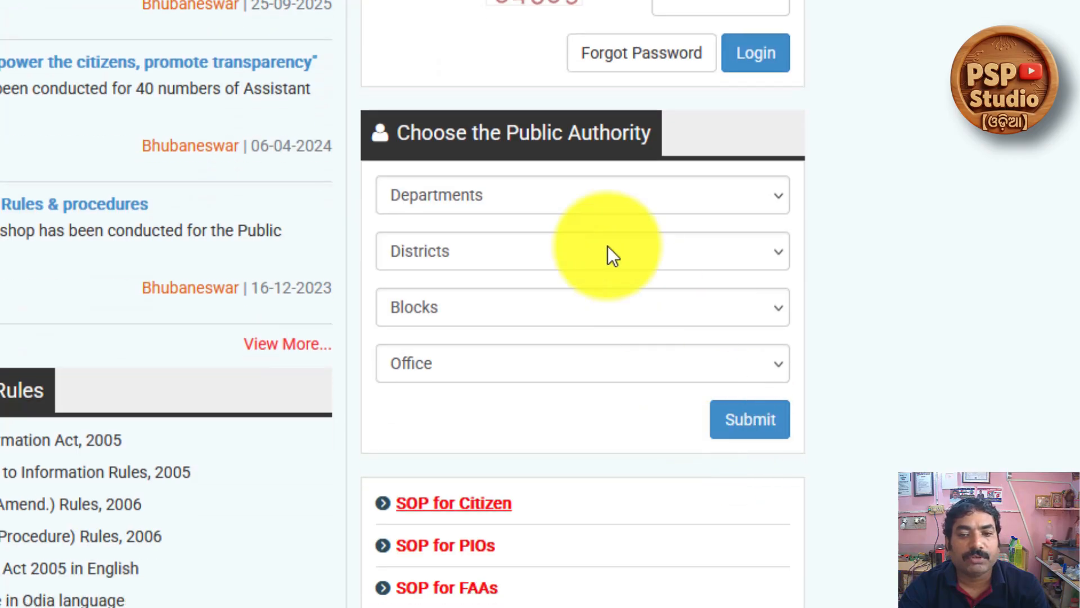
pyautogui.hotkey('ctrl', 'alt', 'd')
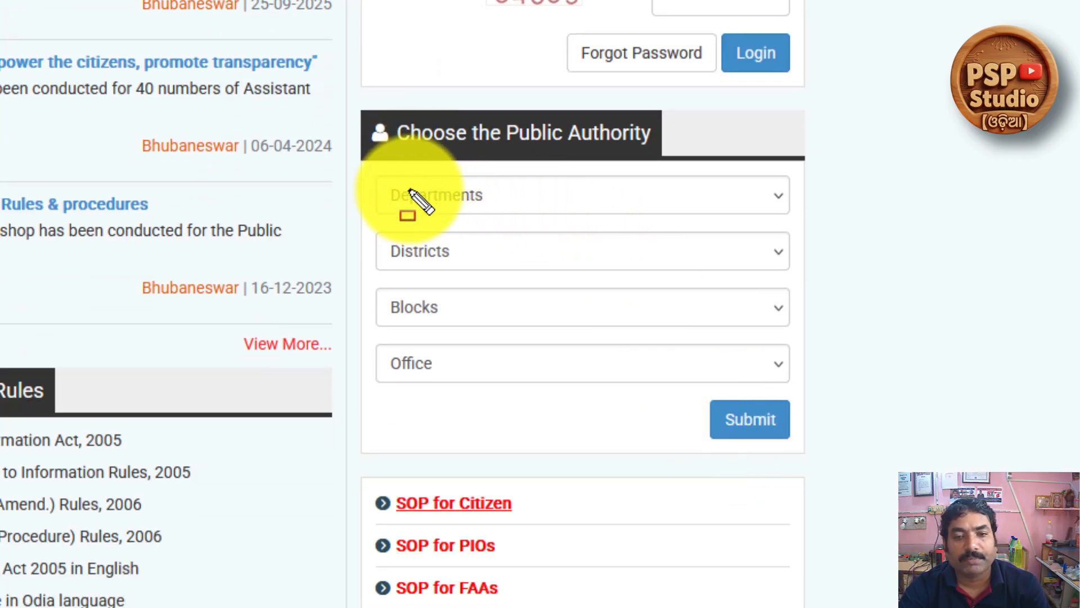
pyautogui.moveTo(376, 169)
pyautogui.mouseDown()
pyautogui.moveTo(634, 229)
pyautogui.moveTo(773, 225)
pyautogui.mouseUp()
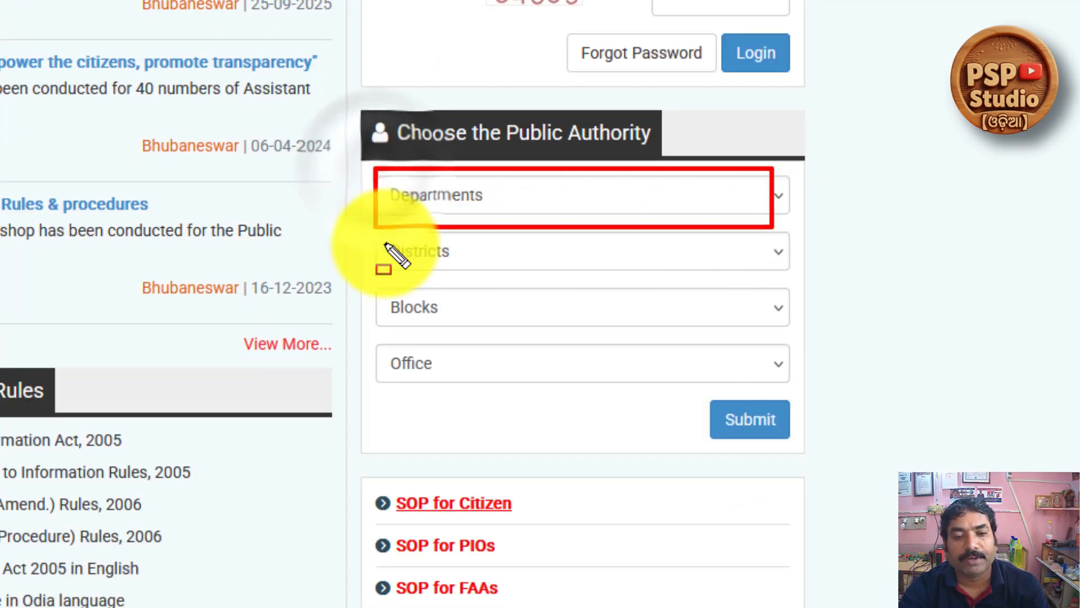
pyautogui.moveTo(374, 227); pyautogui.dragTo(838, 288)
pyautogui.moveTo(351, 276); pyautogui.dragTo(900, 327)
pyautogui.moveTo(366, 342); pyautogui.dragTo(837, 397)
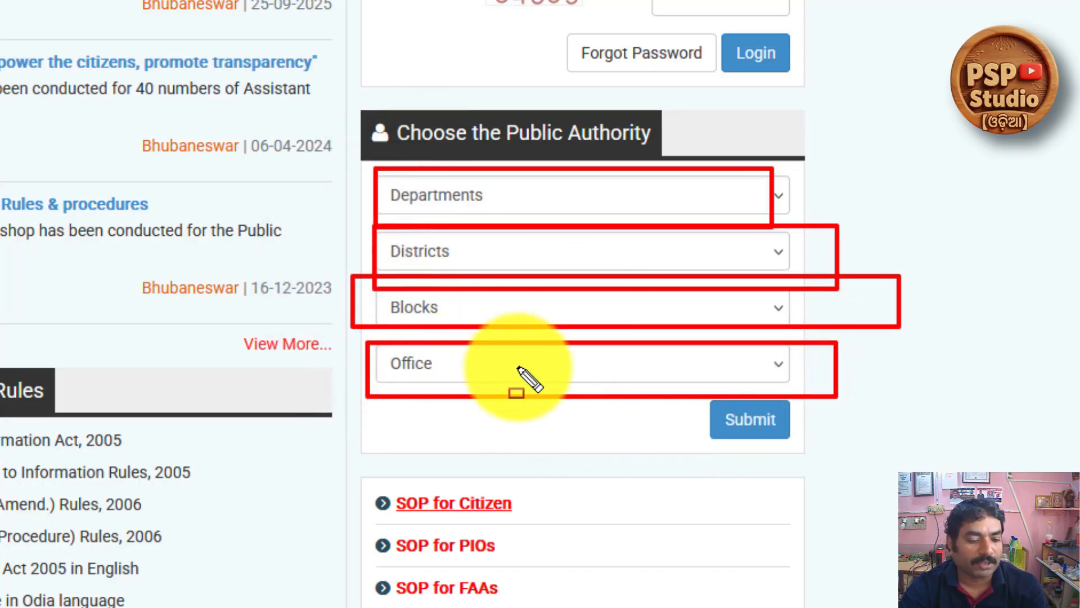
pyautogui.press('Escape')
# Go to the page for submitting an RTI application or appeal and start a new RTI application.
pyautogui.scroll(2, 644, 335)
pyautogui.scroll(5, 645, 333)
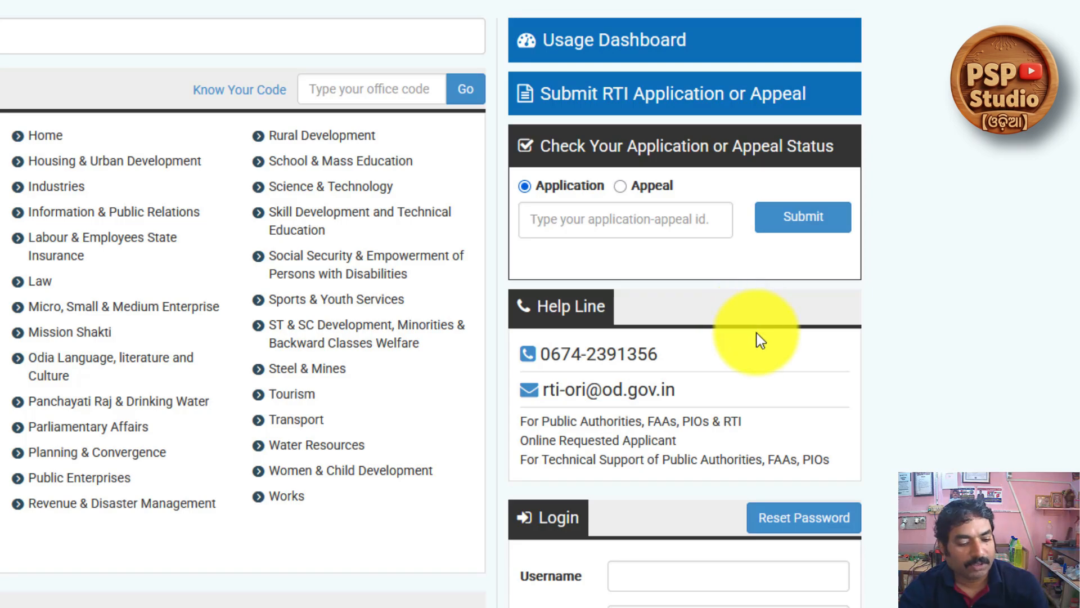
pyautogui.scroll(2, 751, 310)
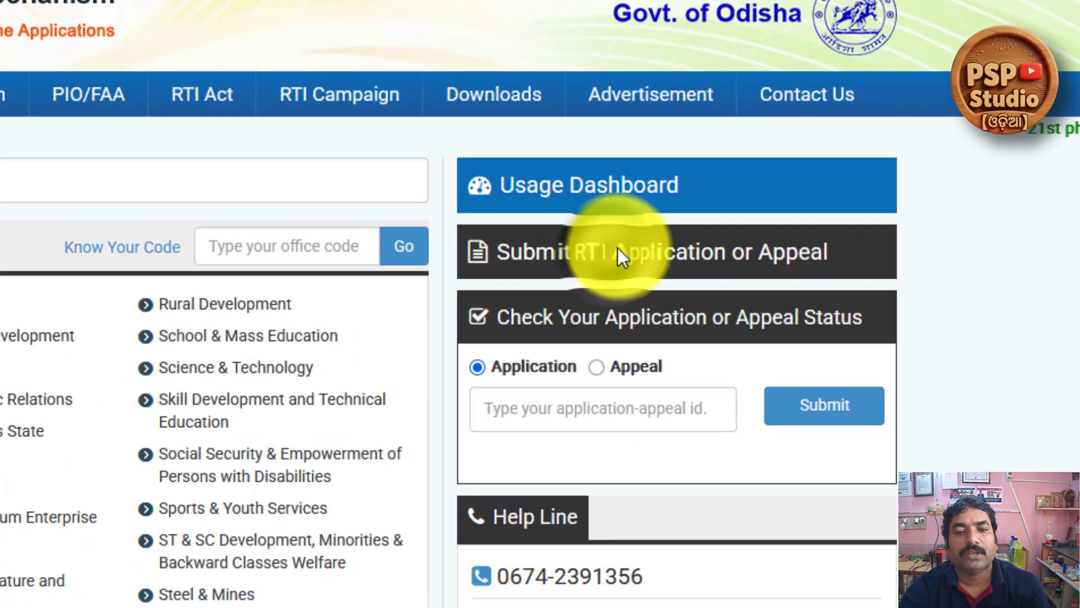
pyautogui.click(488, 388)
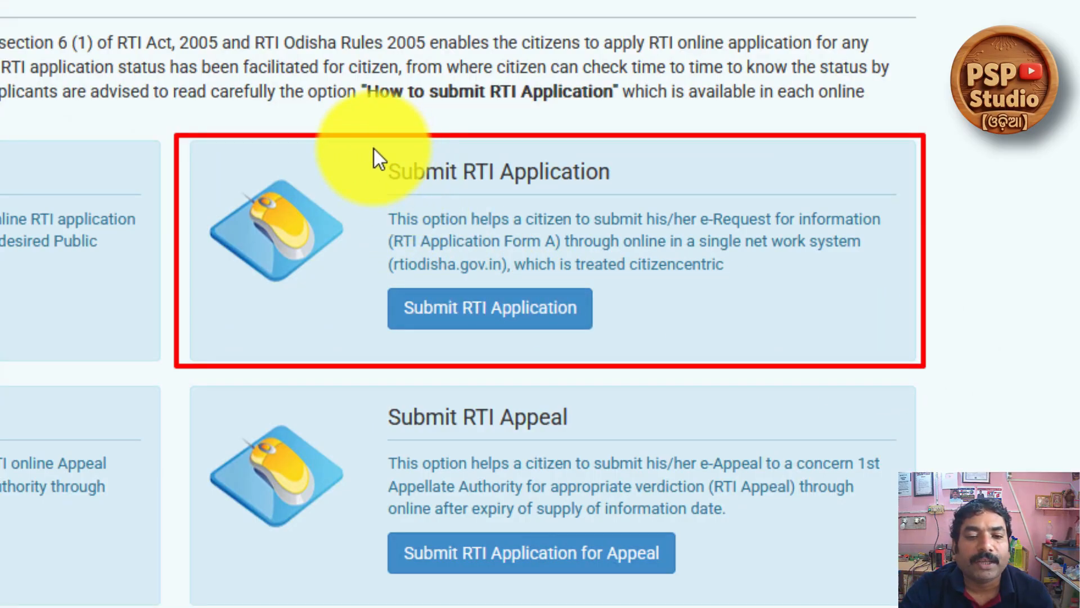
pyautogui.moveTo(374, 150)
pyautogui.mouseDown()
pyautogui.moveTo(448, 305)
pyautogui.moveTo(890, 342)
pyautogui.mouseUp()
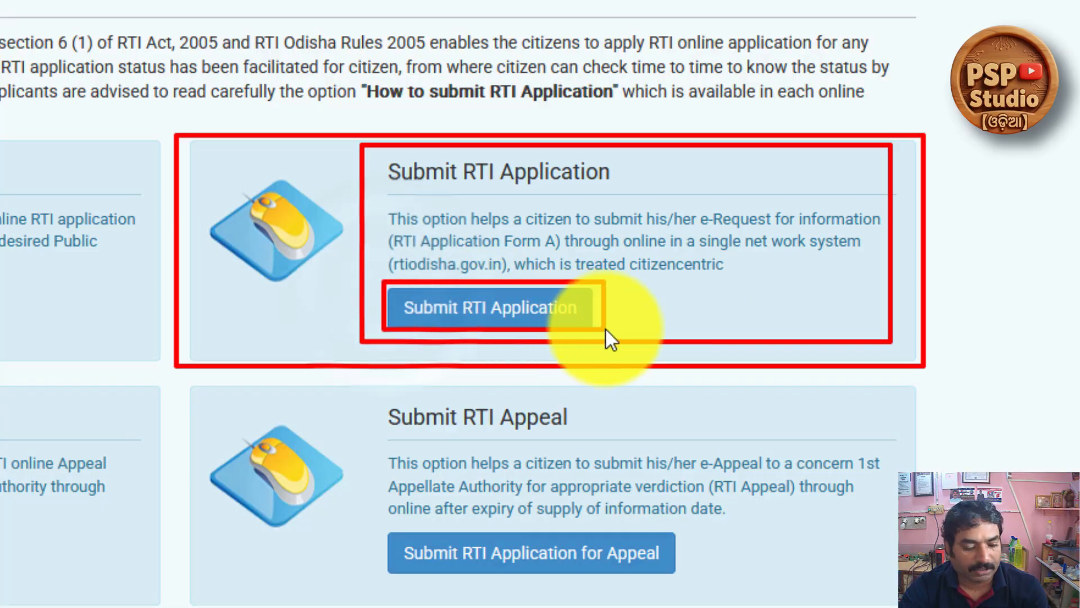
pyautogui.press('Escape')
pyautogui.click(502, 299)
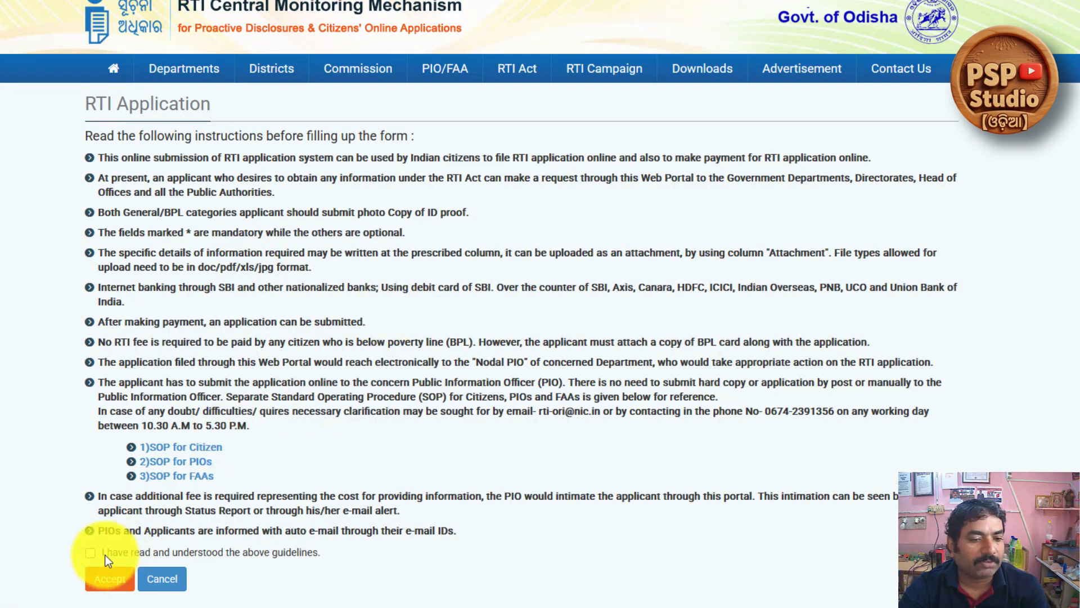
# Confirm that the RTI application guidelines have been read and understood, and accept them.
pyautogui.click(91, 553)
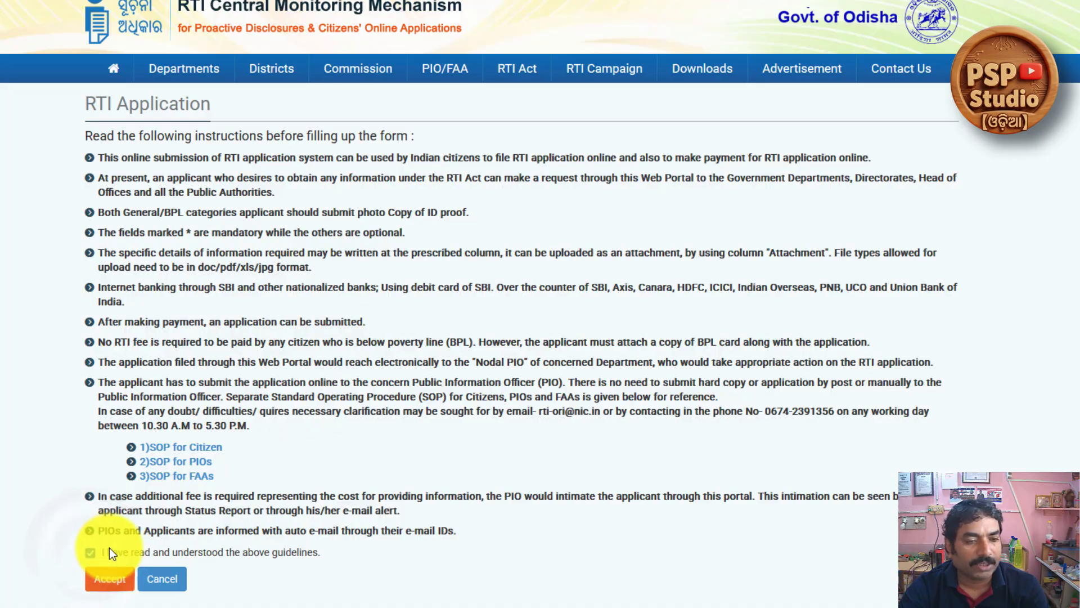
pyautogui.scroll(-2, 117, 545)
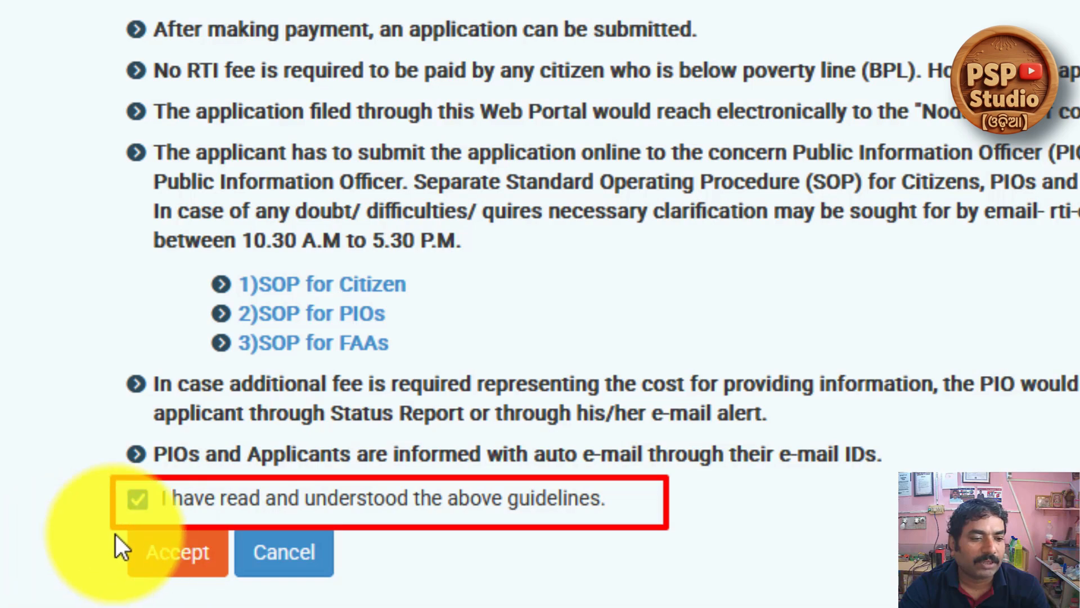
pyautogui.click(188, 539)
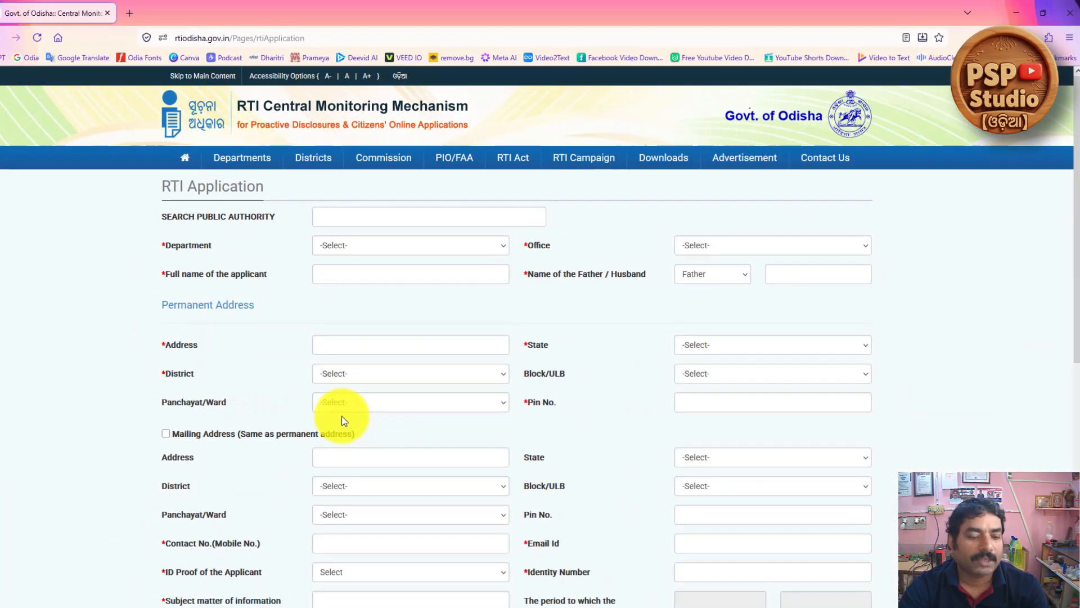
# Search the public authorities for "ener" and choose the first Energy Department entry for the application.
pyautogui.scroll(-8, 674, 410)
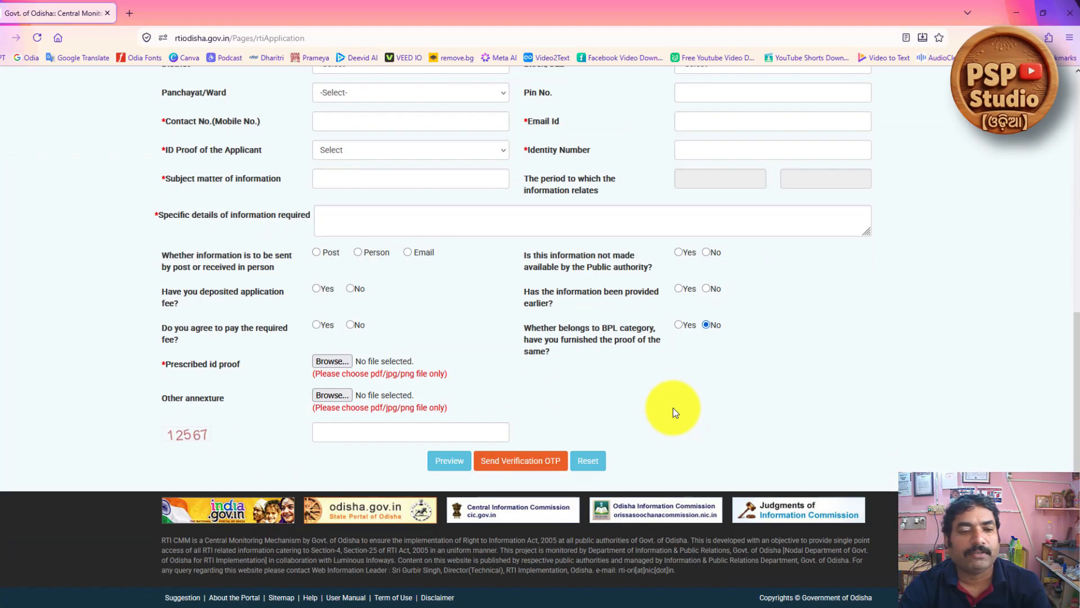
pyautogui.scroll(7, 683, 411)
pyautogui.scroll(1, 687, 410)
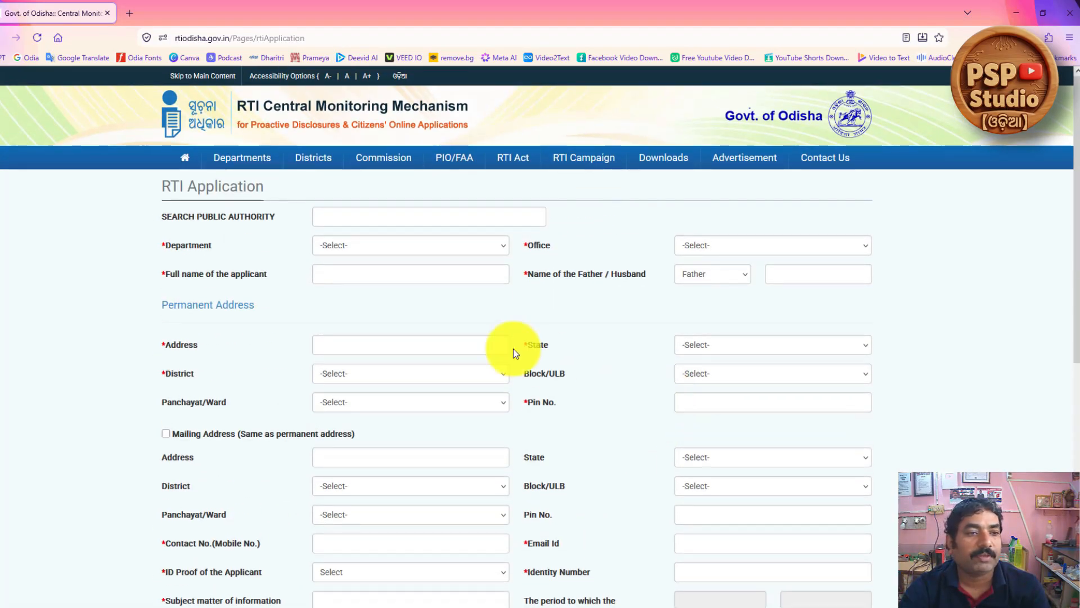
pyautogui.moveTo(308, 206)
pyautogui.mouseDown()
pyautogui.moveTo(470, 230)
pyautogui.moveTo(553, 228)
pyautogui.mouseUp()
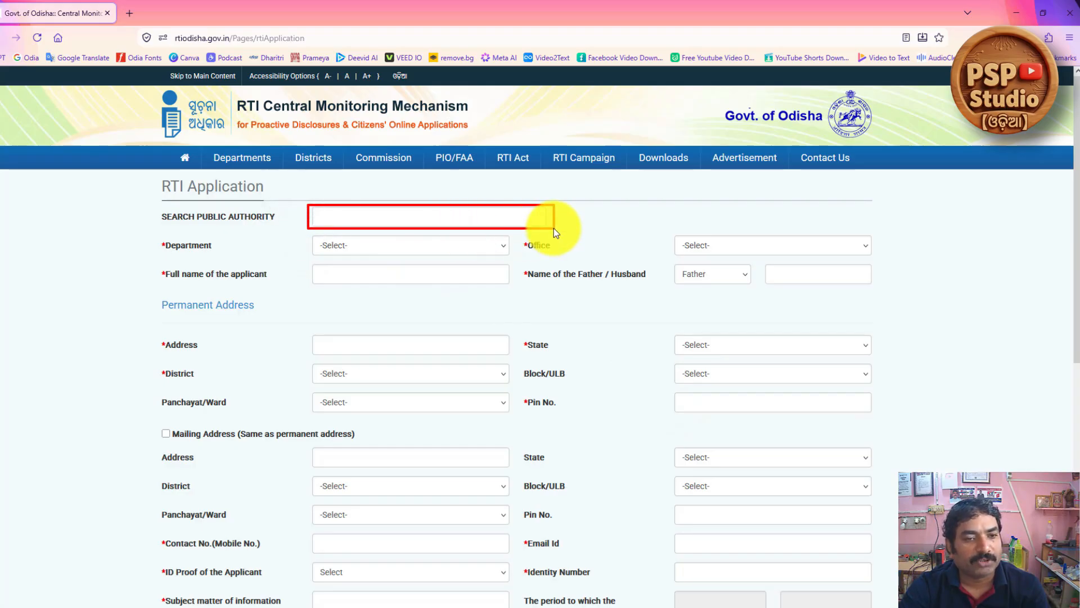
pyautogui.press('Escape')
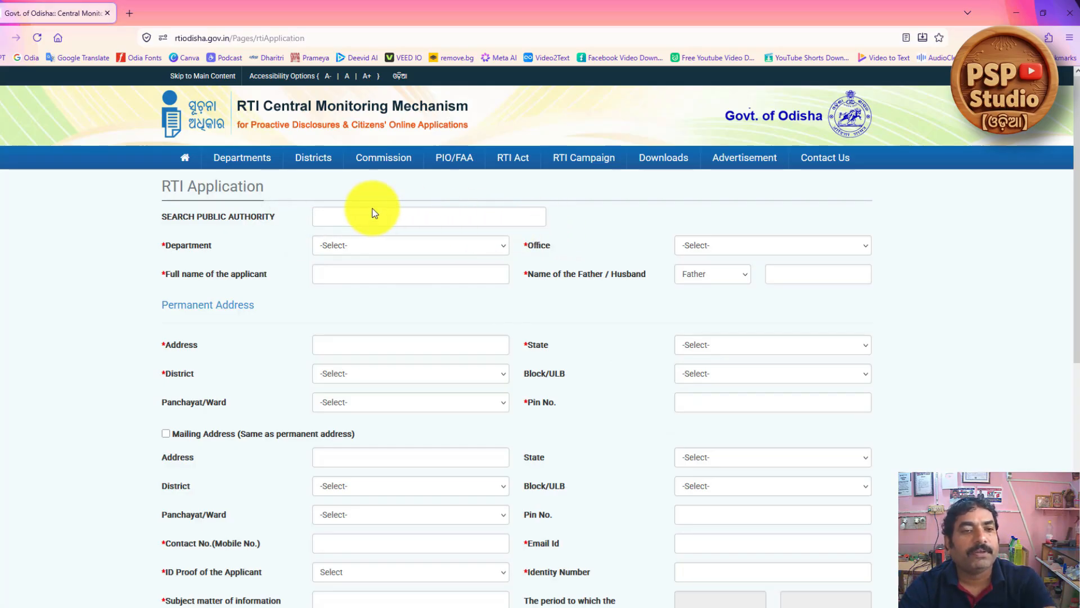
pyautogui.click(374, 220)
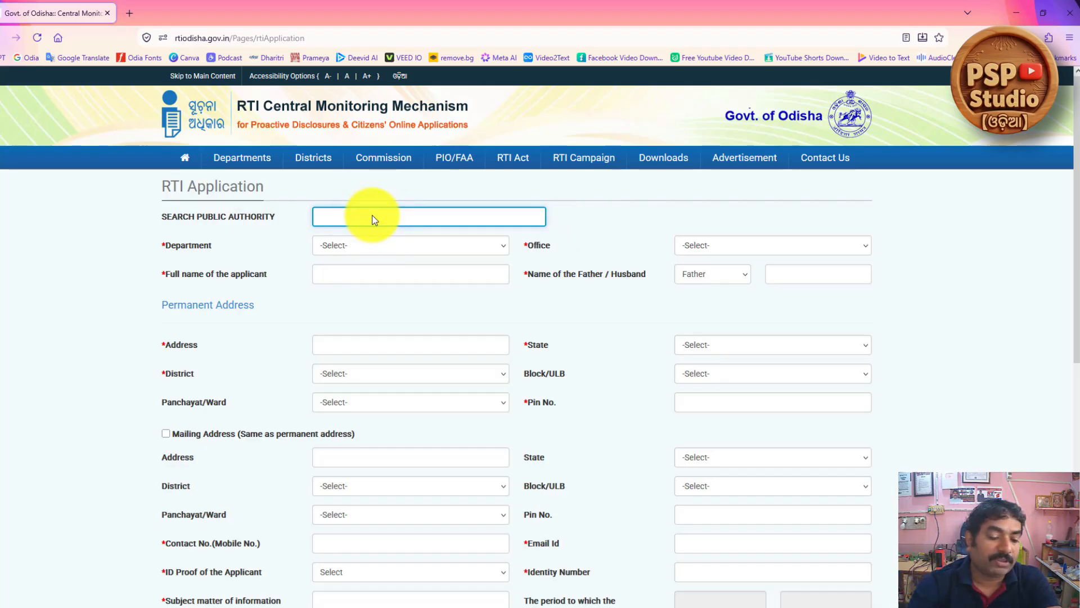
pyautogui.write('ener')
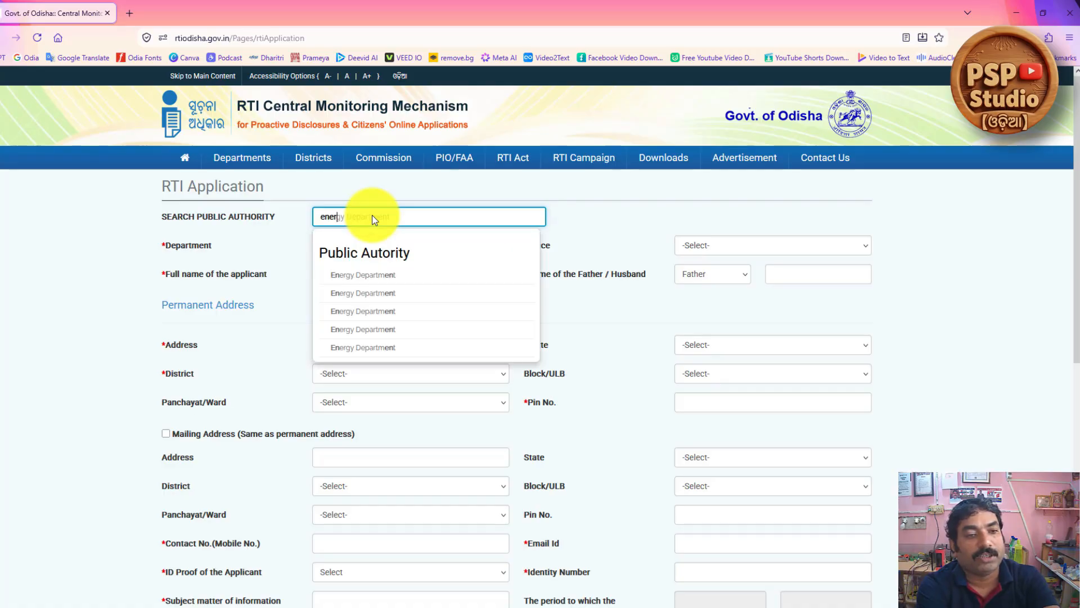
pyautogui.click(368, 276)
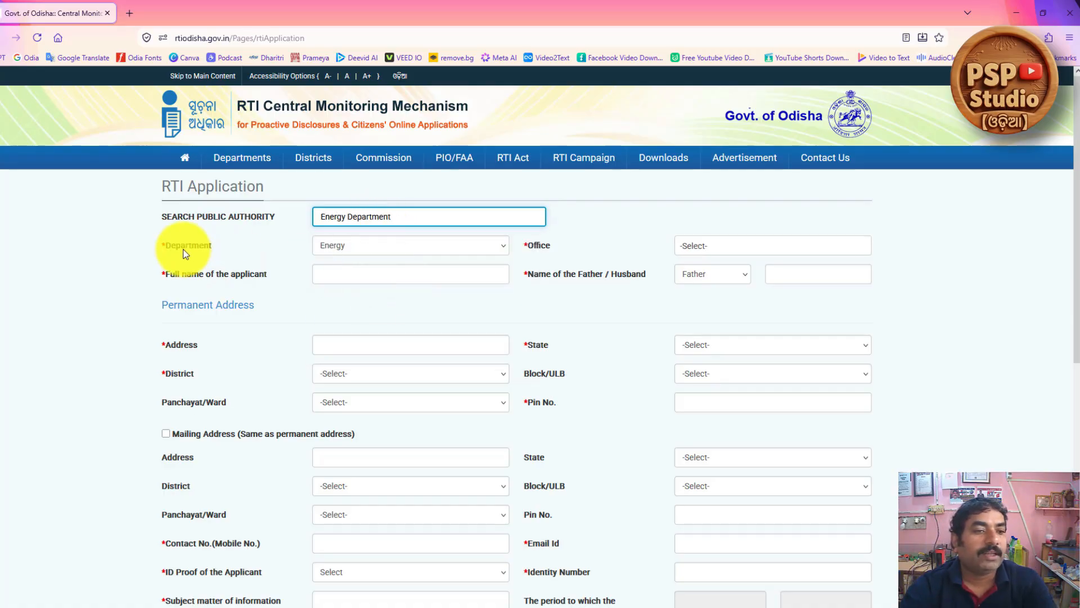
# Look through the available departments and select Energy as the application's department.
pyautogui.click(382, 246)
pyautogui.scroll(5, 386, 331)
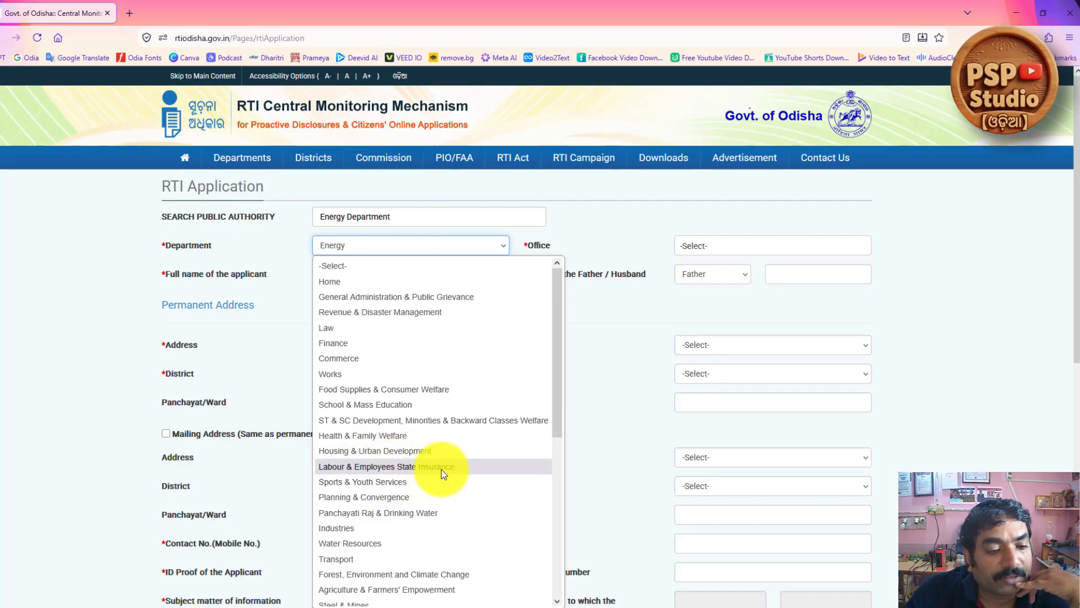
pyautogui.scroll(-2, 419, 470)
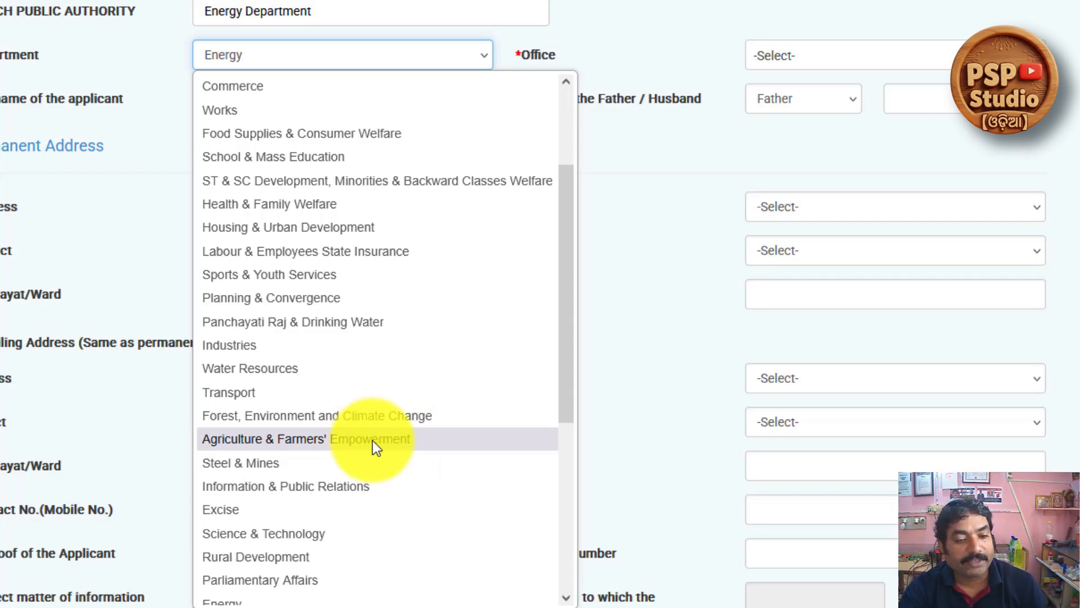
pyautogui.scroll(-6, 373, 439)
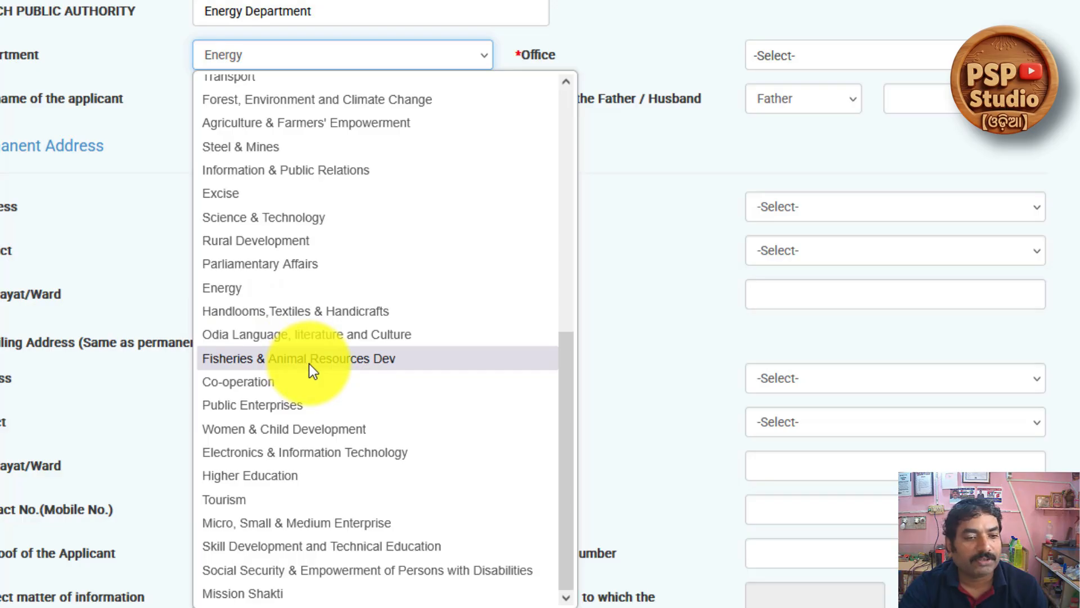
pyautogui.click(256, 286)
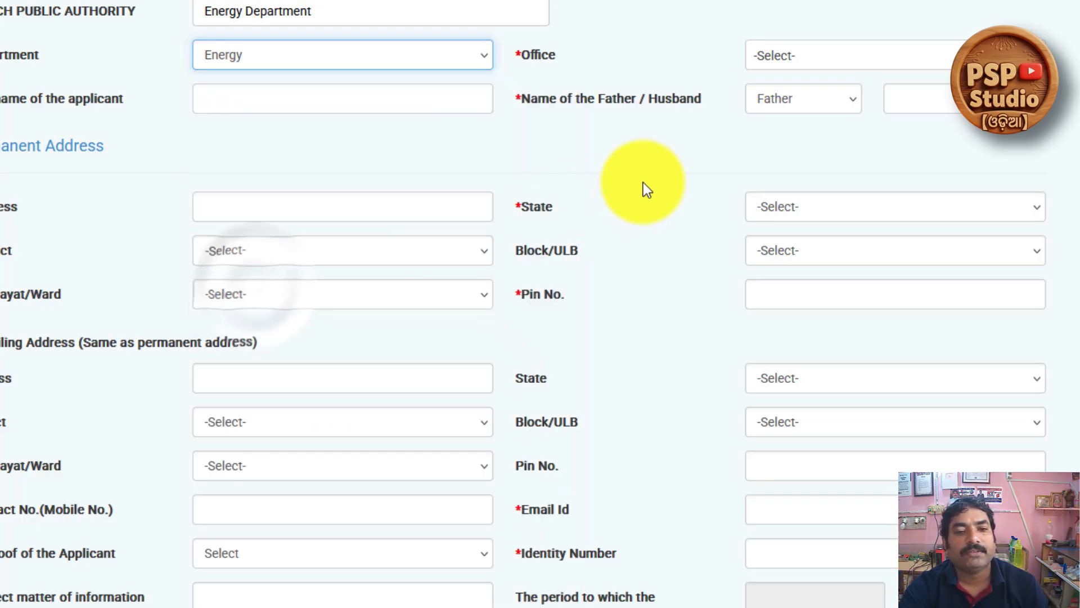
# Search the Energy department's offices for "grid" and select GRIDCO Limited, Bhubaneswar.
pyautogui.click(875, 57)
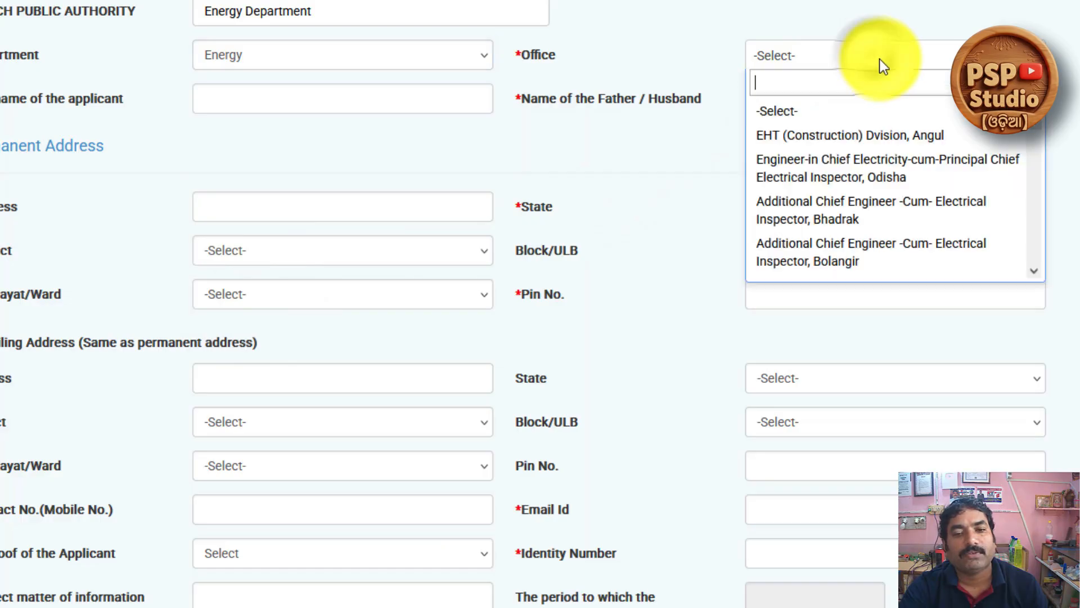
pyautogui.scroll(-2, 870, 167)
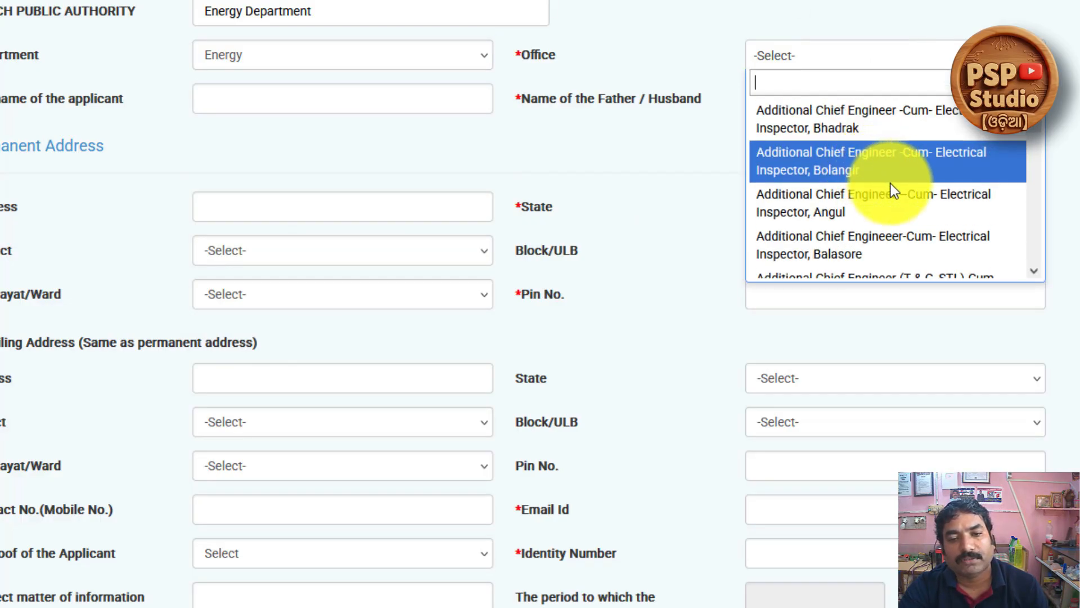
pyautogui.scroll(-2, 891, 184)
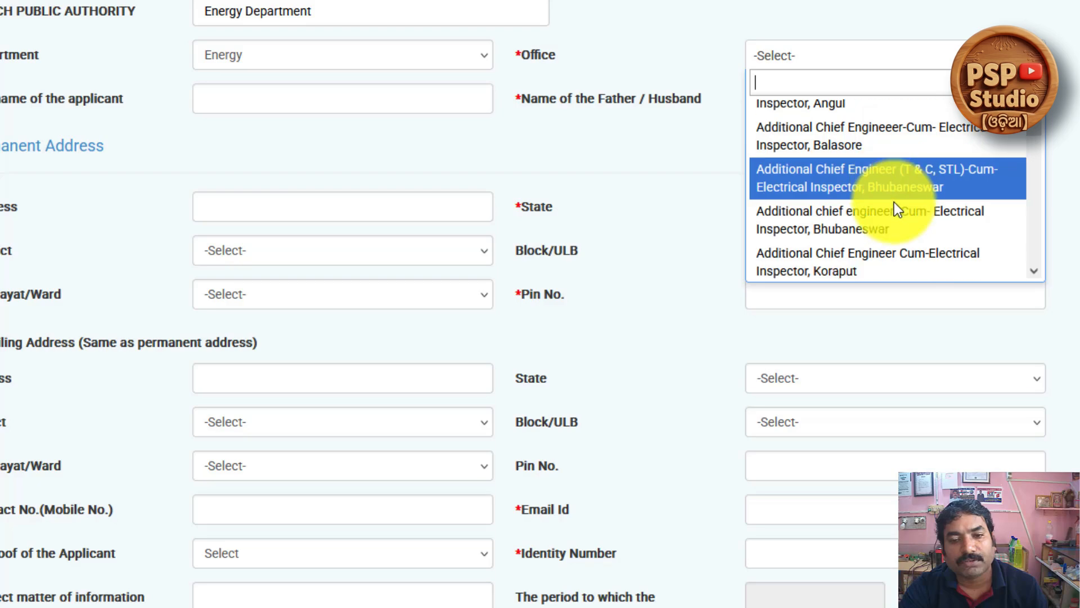
pyautogui.scroll(-5, 895, 204)
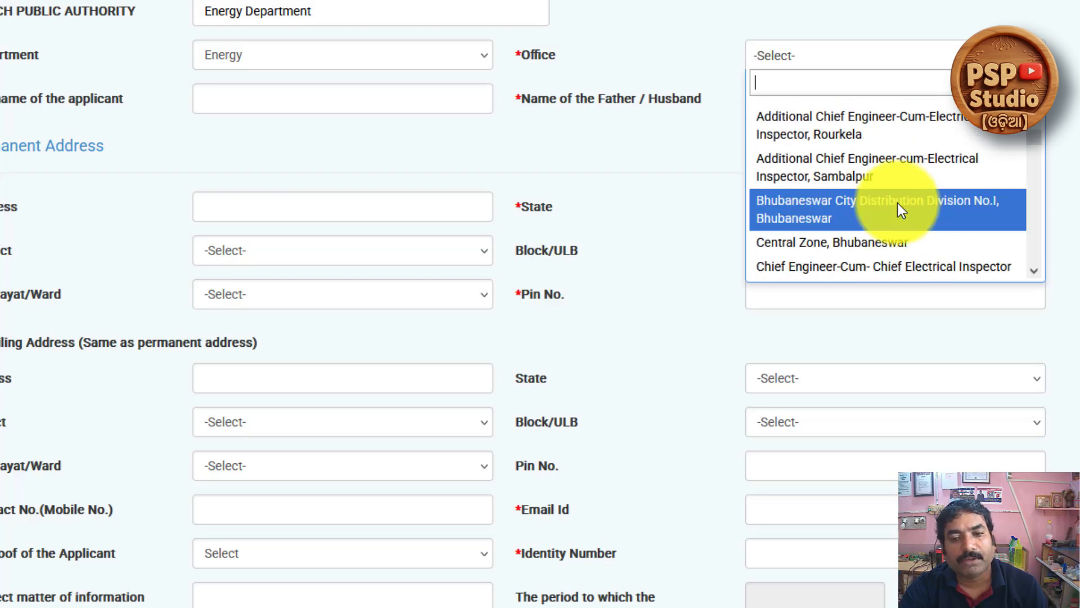
pyautogui.scroll(-2, 897, 203)
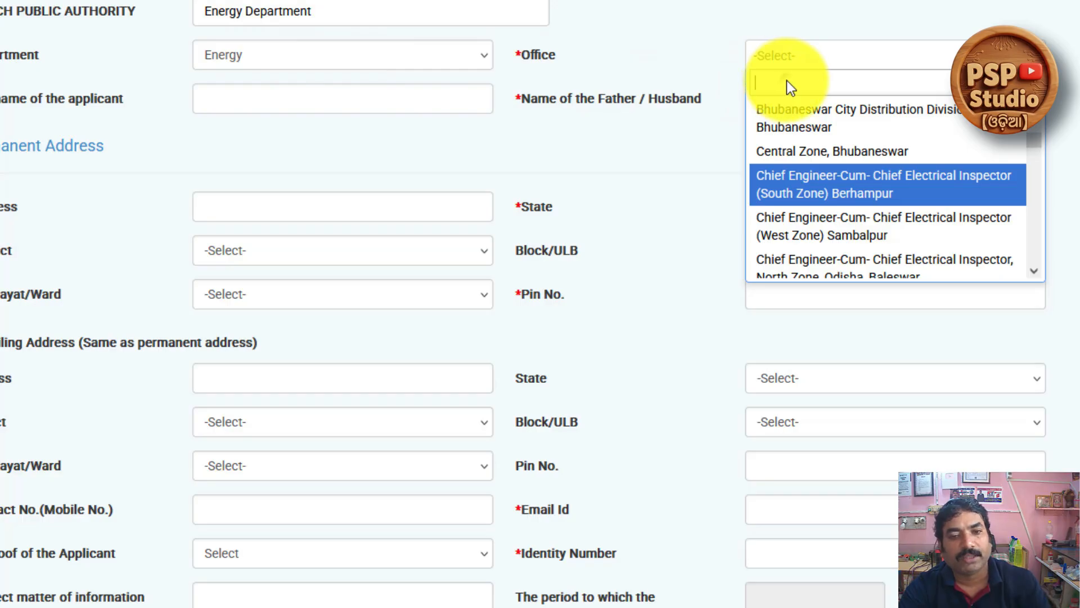
pyautogui.write('grid')
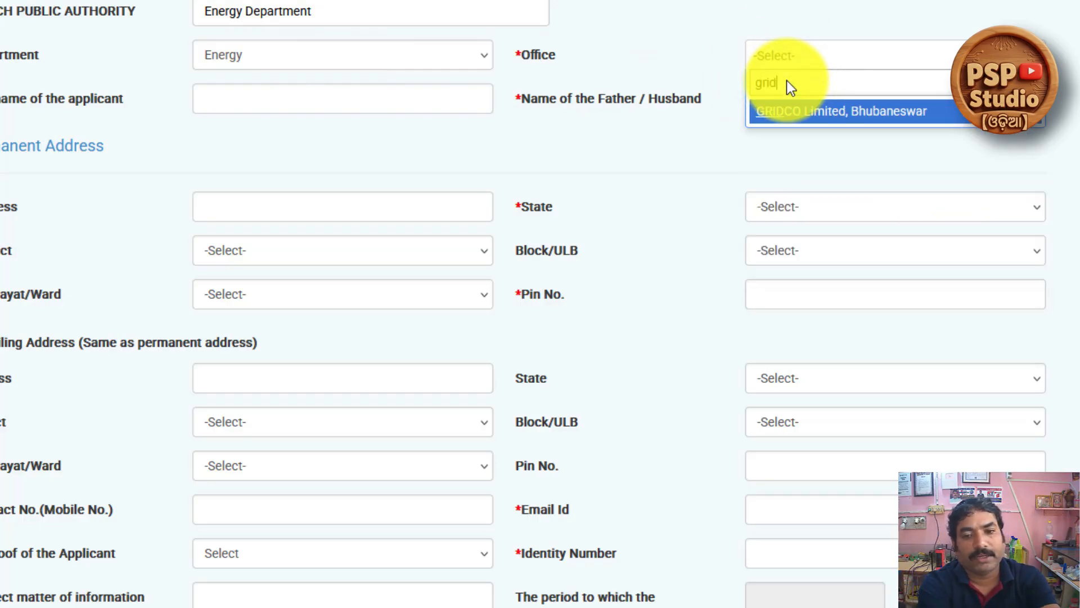
pyautogui.click(813, 104)
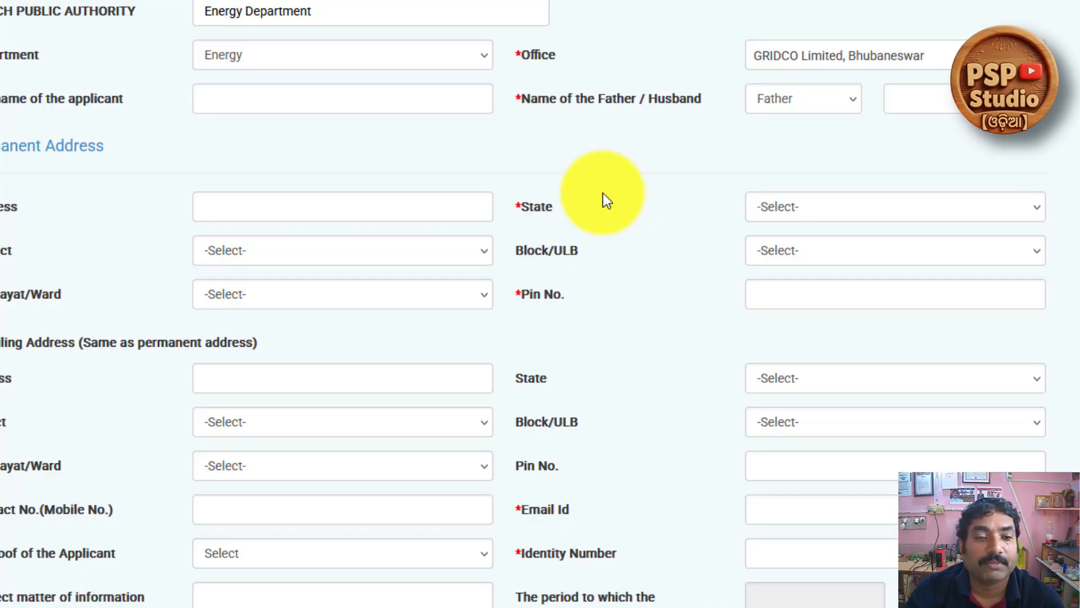
# Change the application's department to Fisheries & Animal Resources Dev.
pyautogui.click(382, 50)
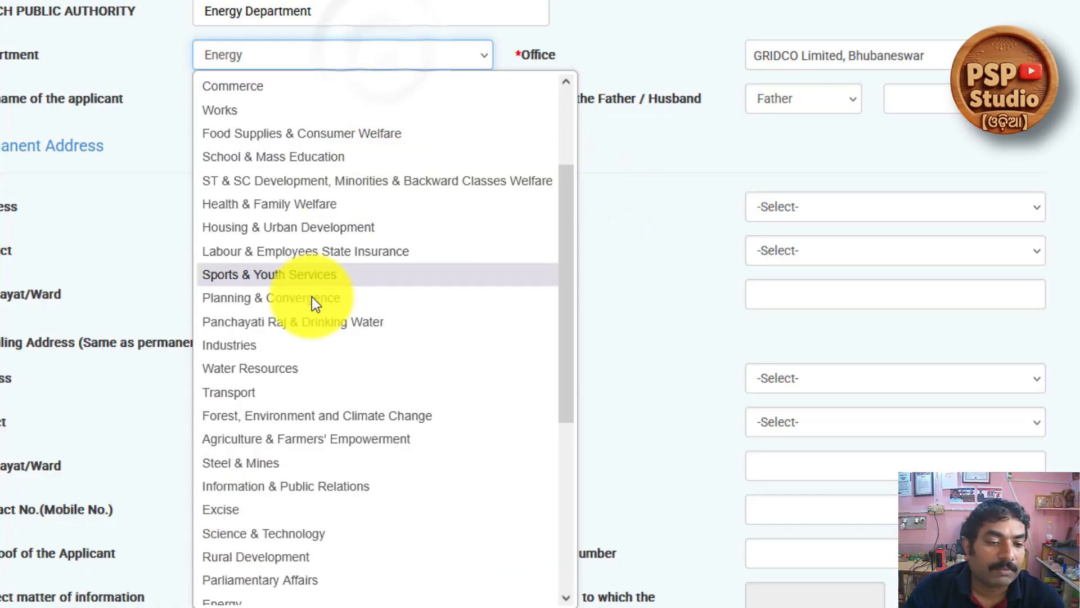
pyautogui.scroll(-3, 319, 386)
pyautogui.scroll(-2, 318, 393)
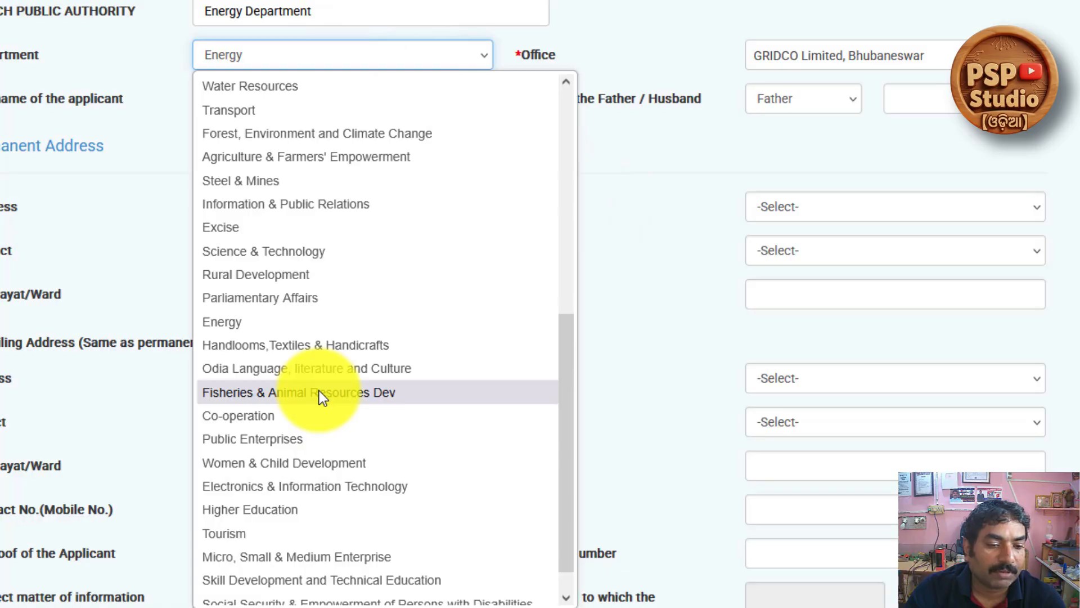
pyautogui.scroll(-1, 341, 450)
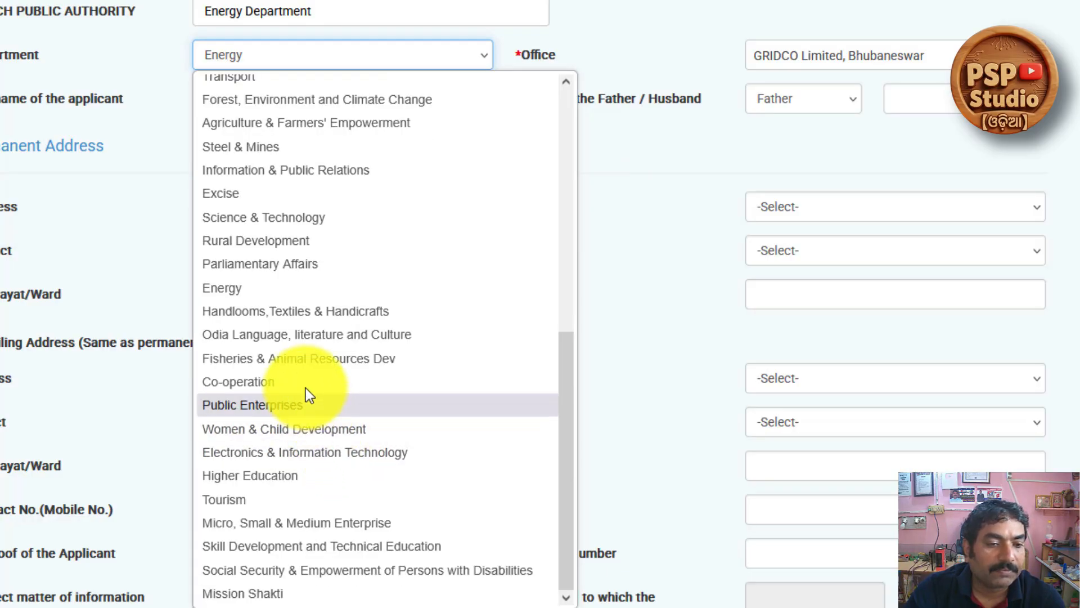
pyautogui.click(332, 362)
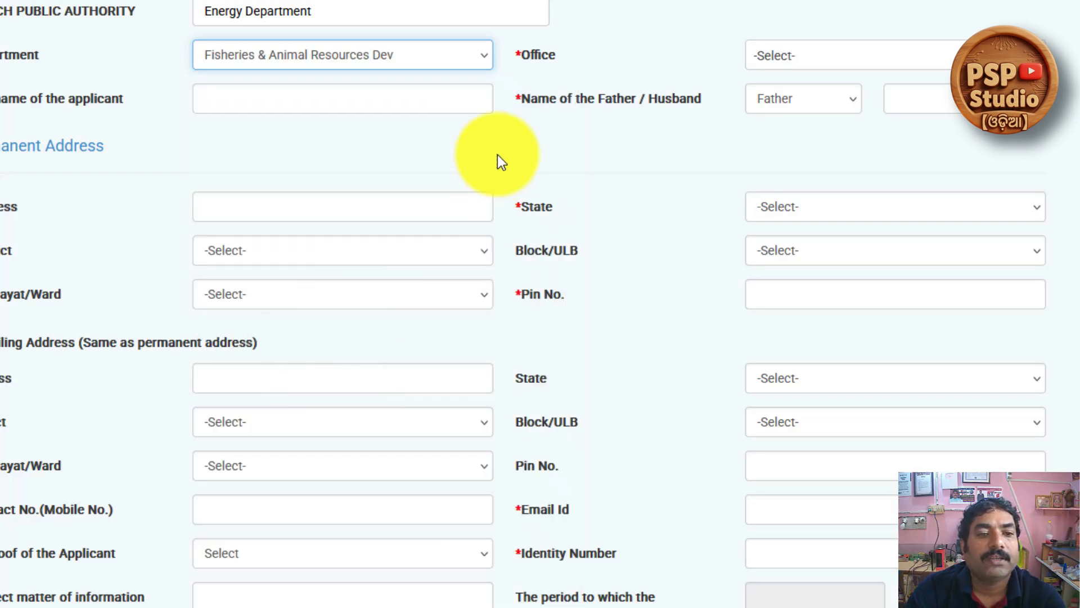
# Search the department's offices for "bhadrak" and select District Fisheries Officer, Bhadrak.
pyautogui.click(856, 60)
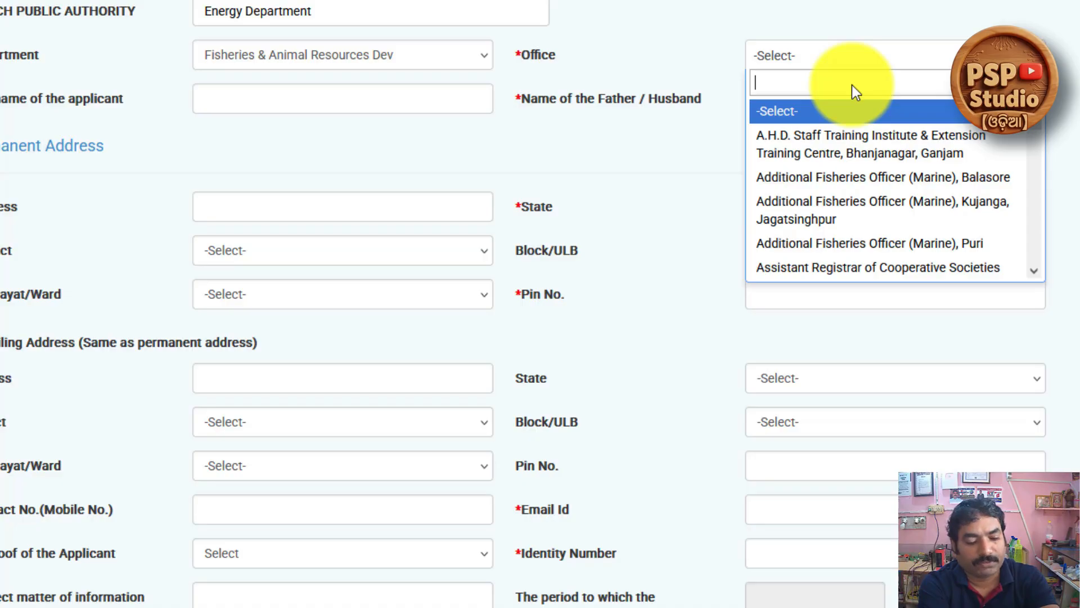
pyautogui.write('dhj')
pyautogui.press('BackSpace')
pyautogui.press('BackSpace')
pyautogui.press('BackSpace')
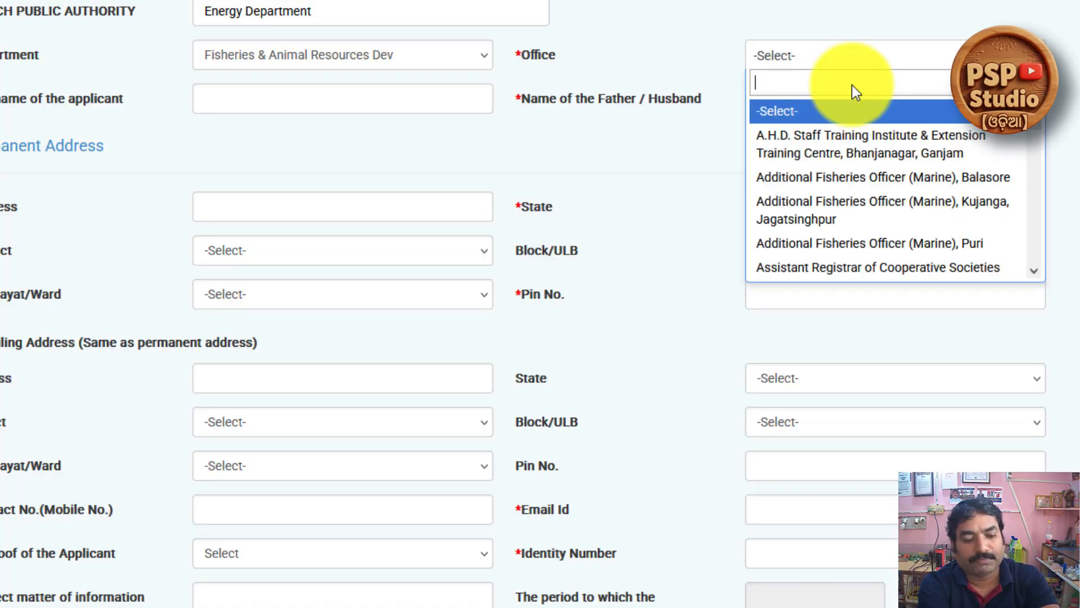
pyautogui.write('bhadrak')
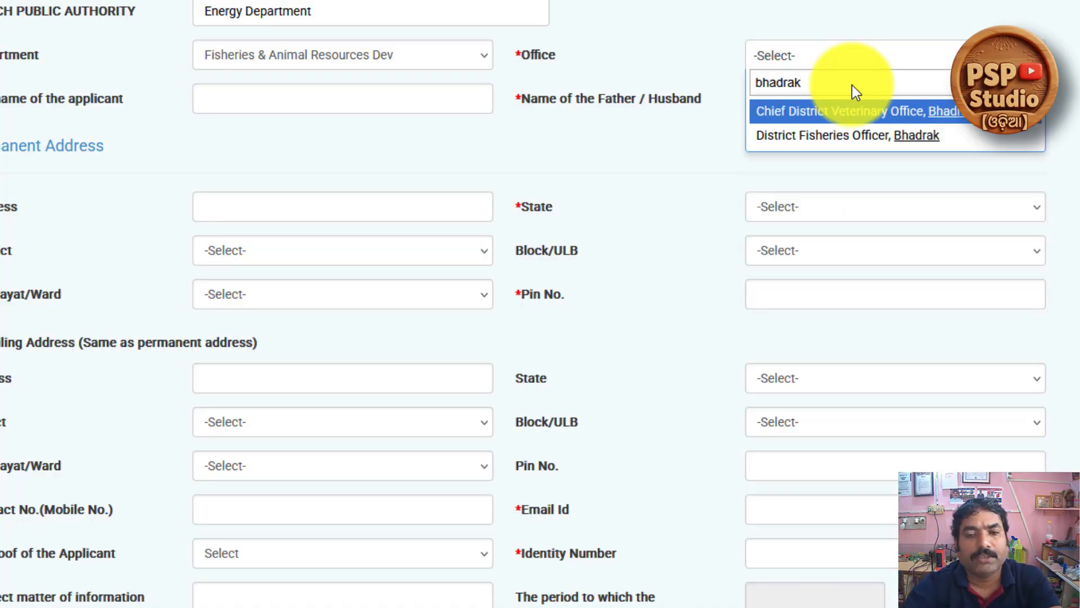
pyautogui.click(839, 140)
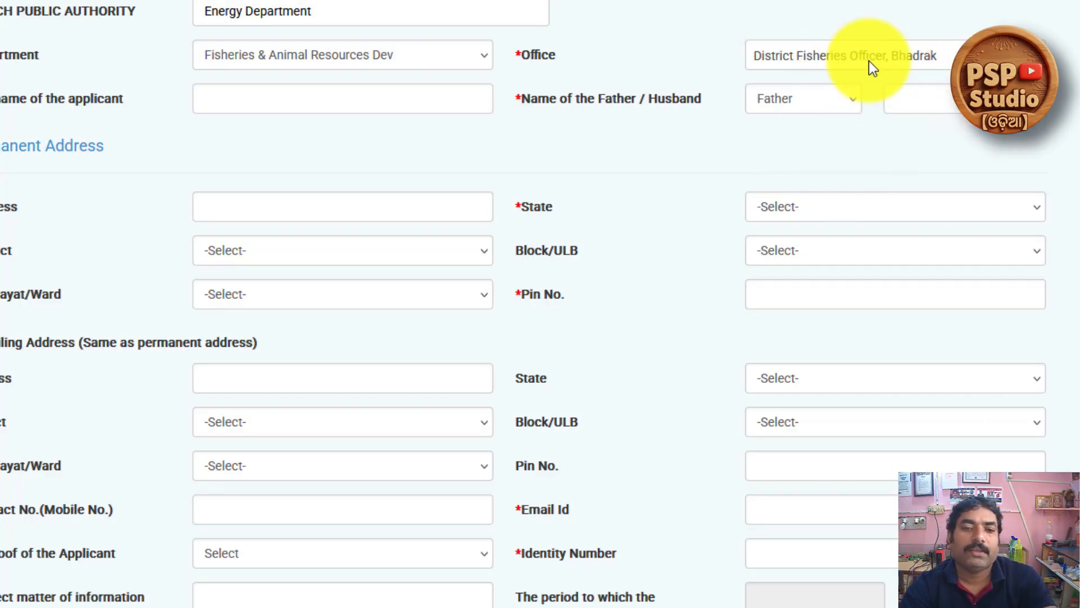
# Choose Adhar Card No. as the applicant's ID proof.
pyautogui.click(335, 107)
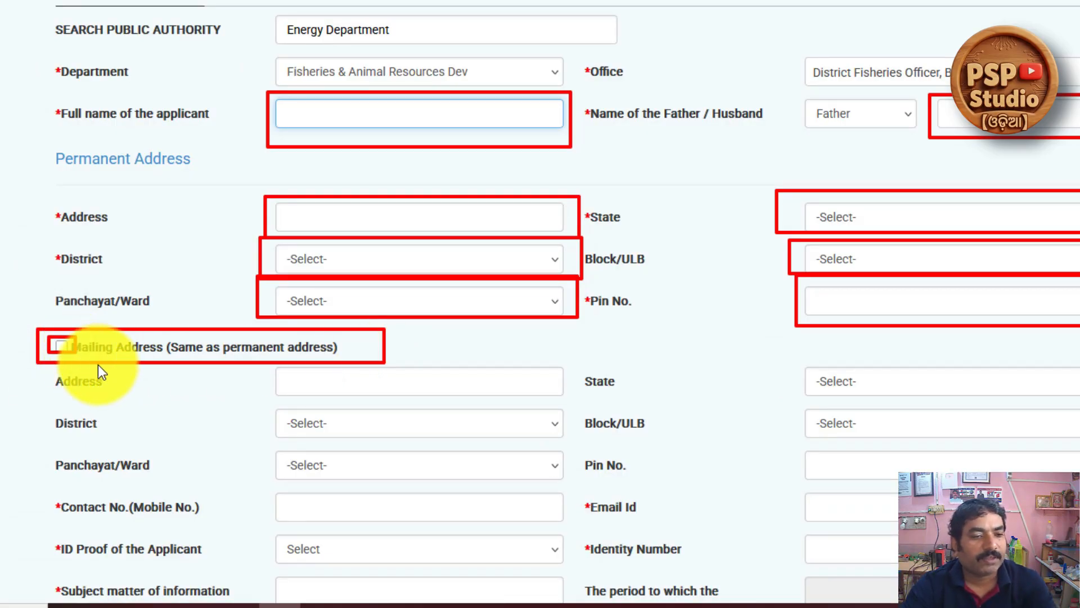
pyautogui.scroll(-3, 112, 383)
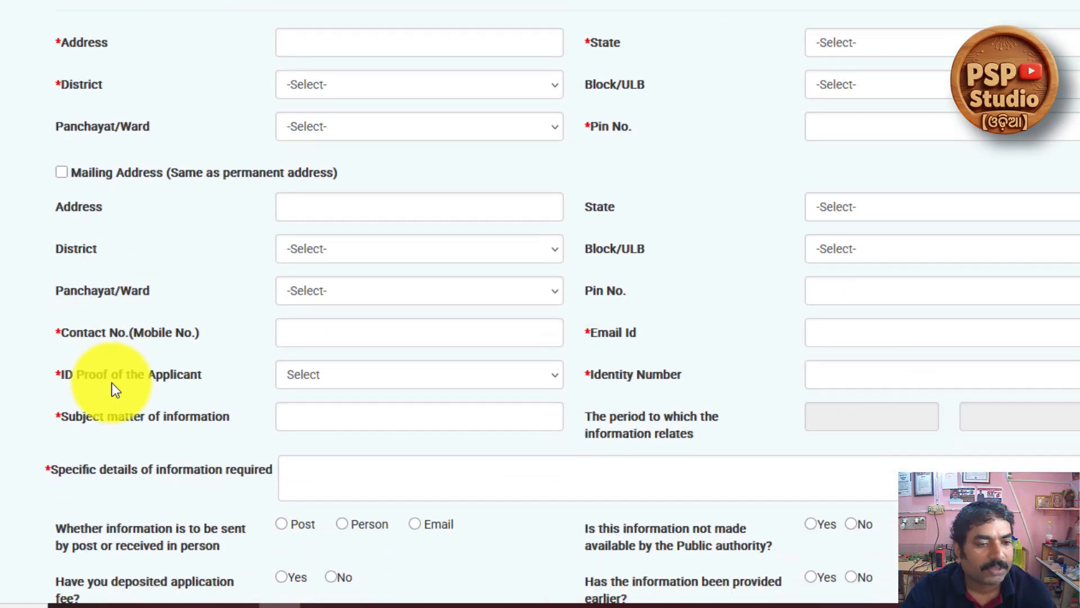
pyautogui.scroll(-3, 111, 383)
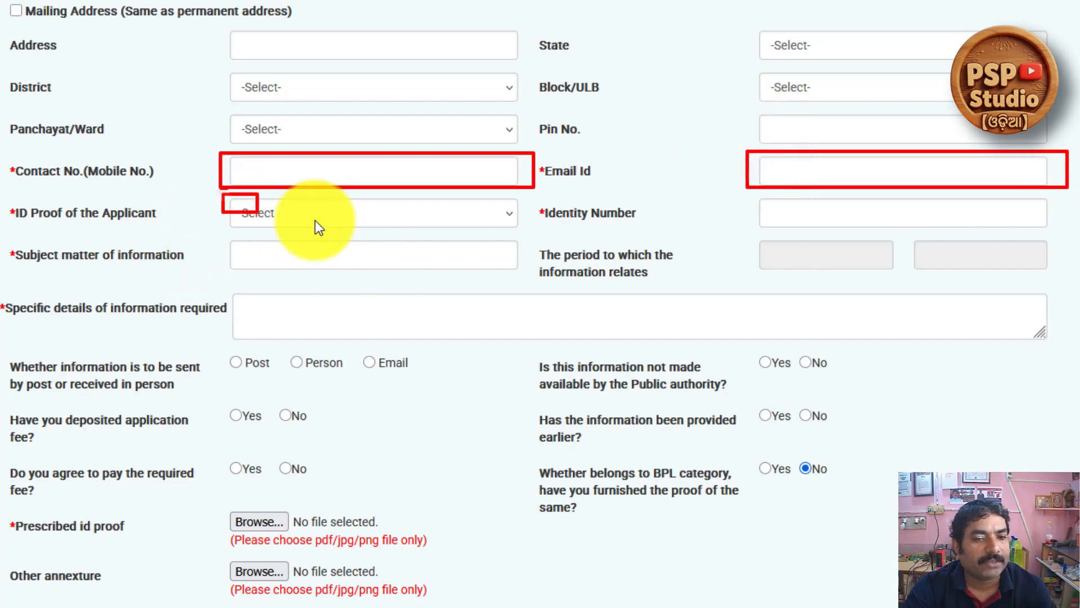
pyautogui.click(431, 223)
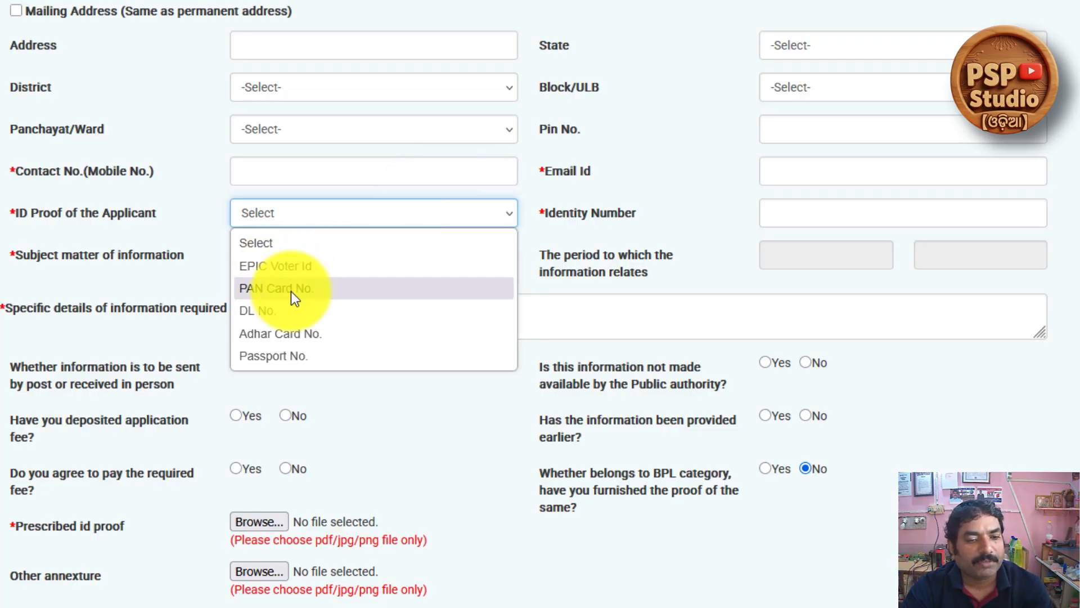
pyautogui.click(280, 333)
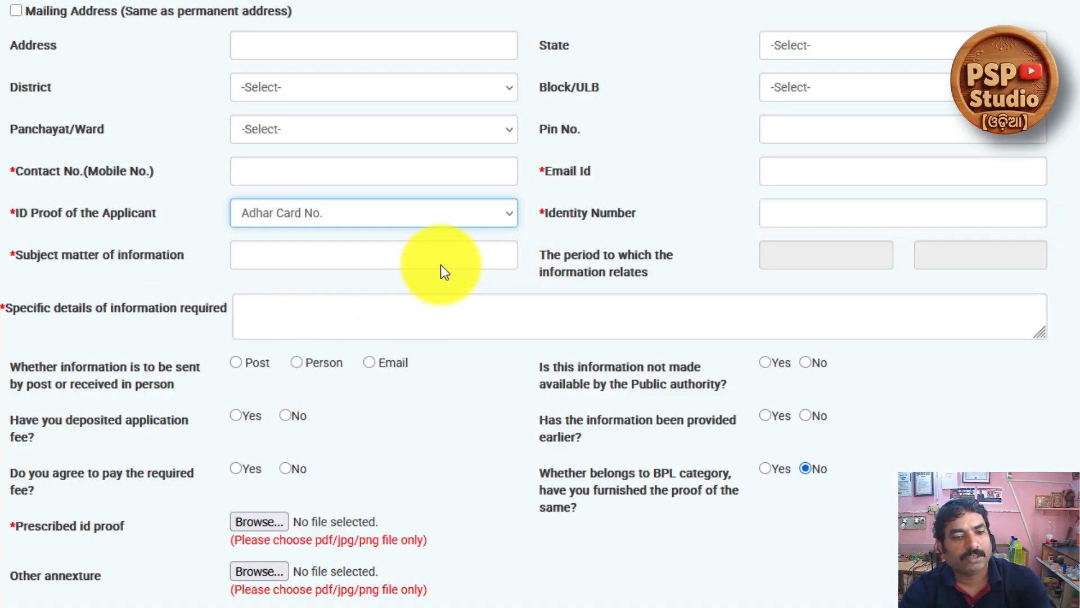
# Enlarge the text box for the specific details of information required, and cancel the SOP For Citizen.pdf download.
pyautogui.scroll(5, 575, 224)
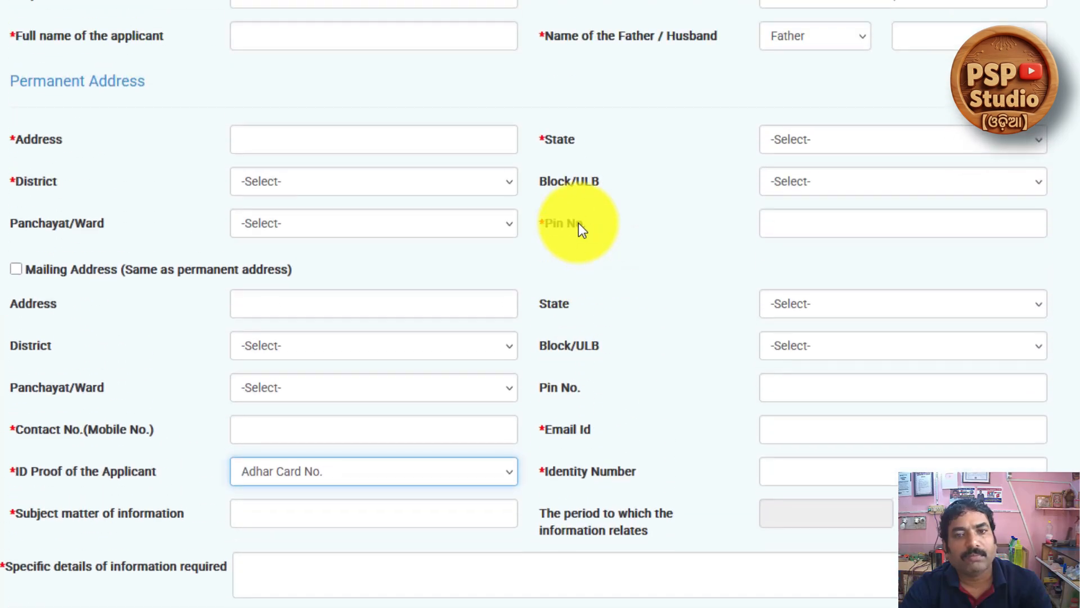
pyautogui.scroll(-5, 833, 130)
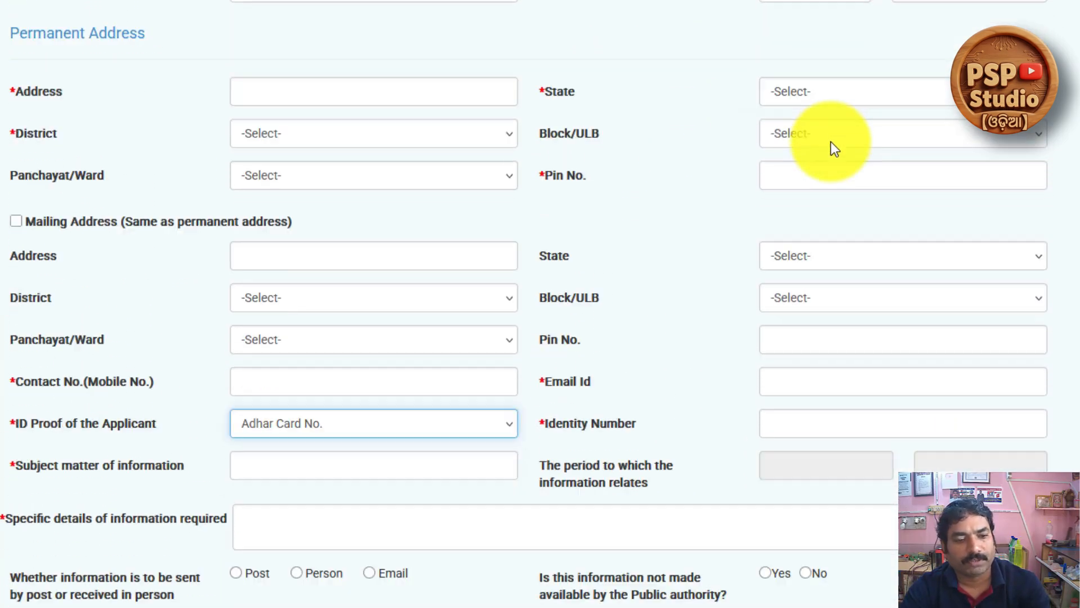
pyautogui.scroll(-2, 827, 144)
pyautogui.click(359, 168)
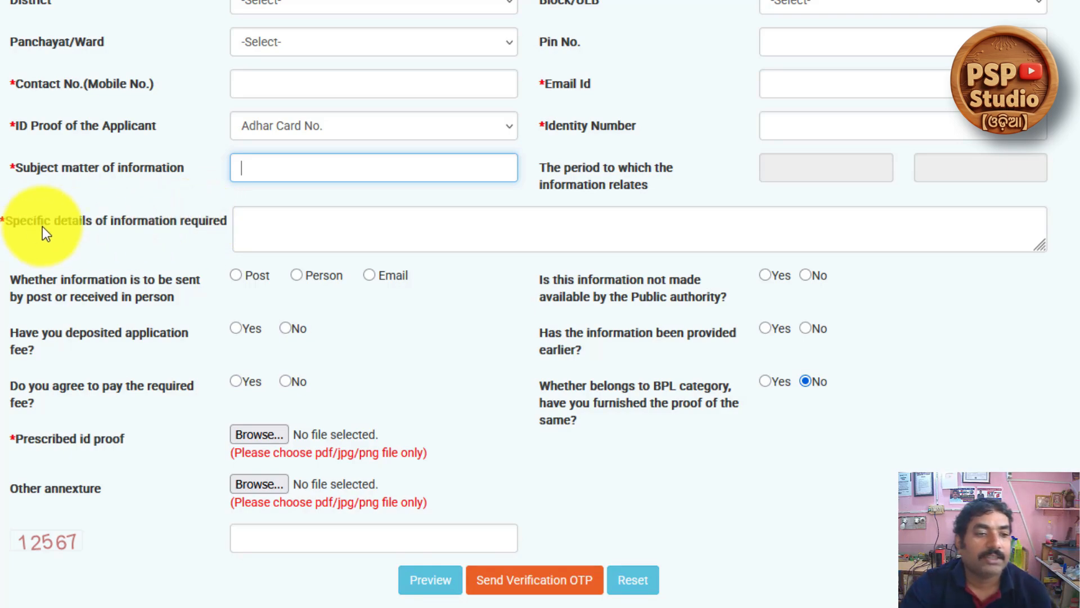
pyautogui.moveTo(11, 219); pyautogui.dragTo(257, 226)
pyautogui.click(257, 226)
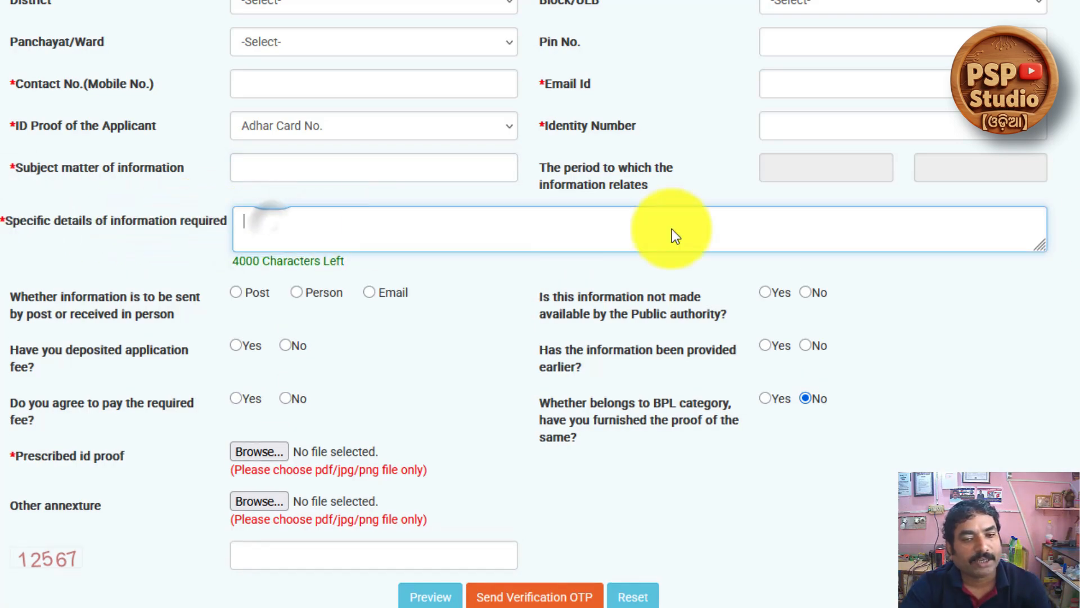
pyautogui.moveTo(1047, 254); pyautogui.dragTo(1072, 464)
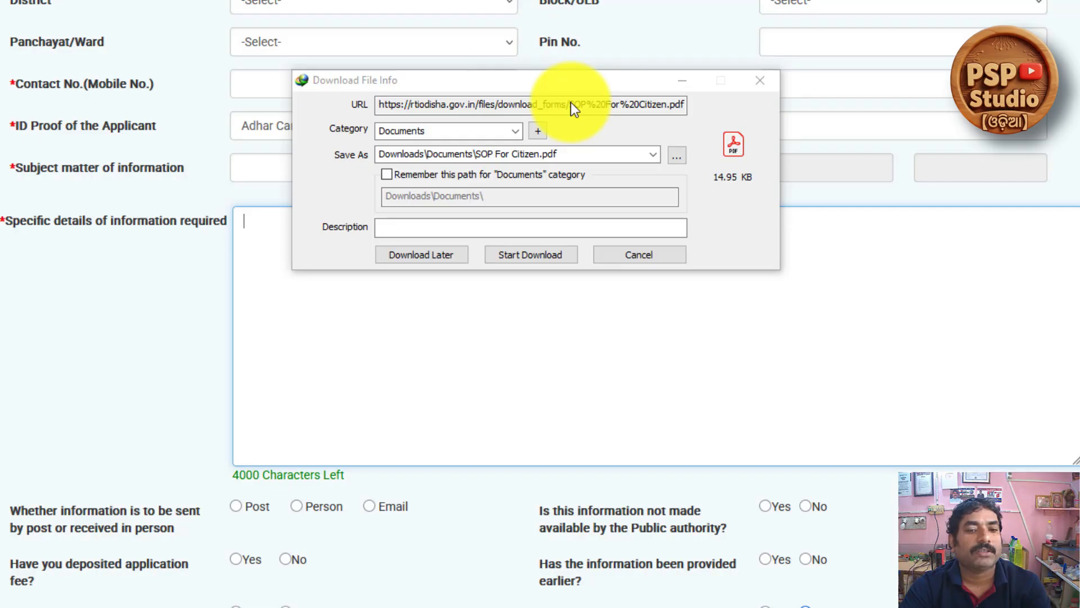
pyautogui.click(639, 255)
pyautogui.click(555, 256)
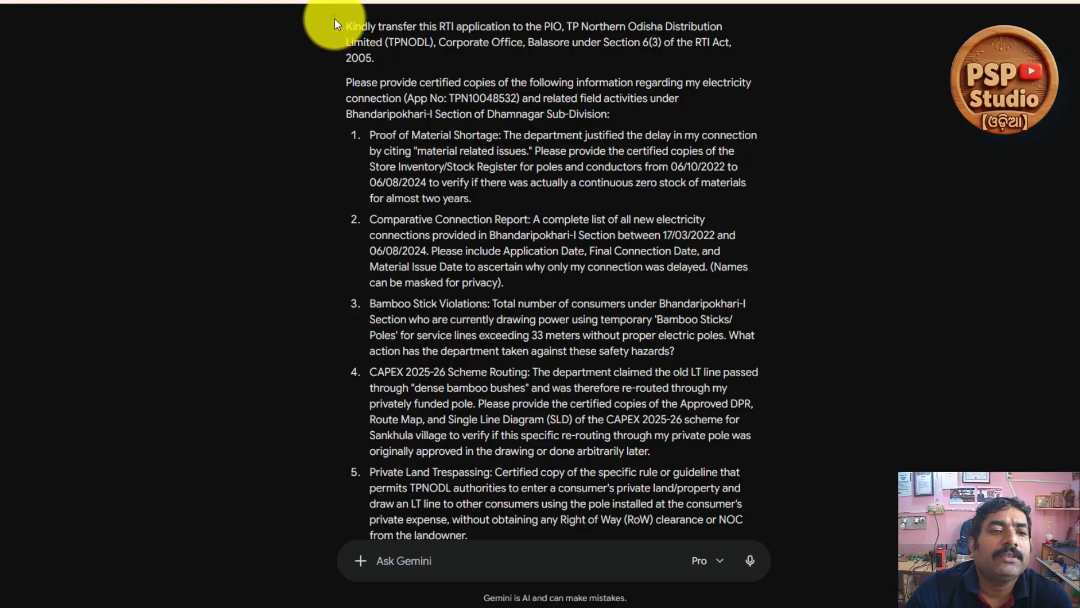
# Review the drafted RTI request in Gemini, from the Section 6(3) transfer paragraph through the numbered information points.
pyautogui.moveTo(335, 19)
pyautogui.mouseDown()
pyautogui.moveTo(384, 49)
pyautogui.moveTo(510, 74)
pyautogui.mouseUp()
pyautogui.moveTo(604, 69); pyautogui.dragTo(773, 71)
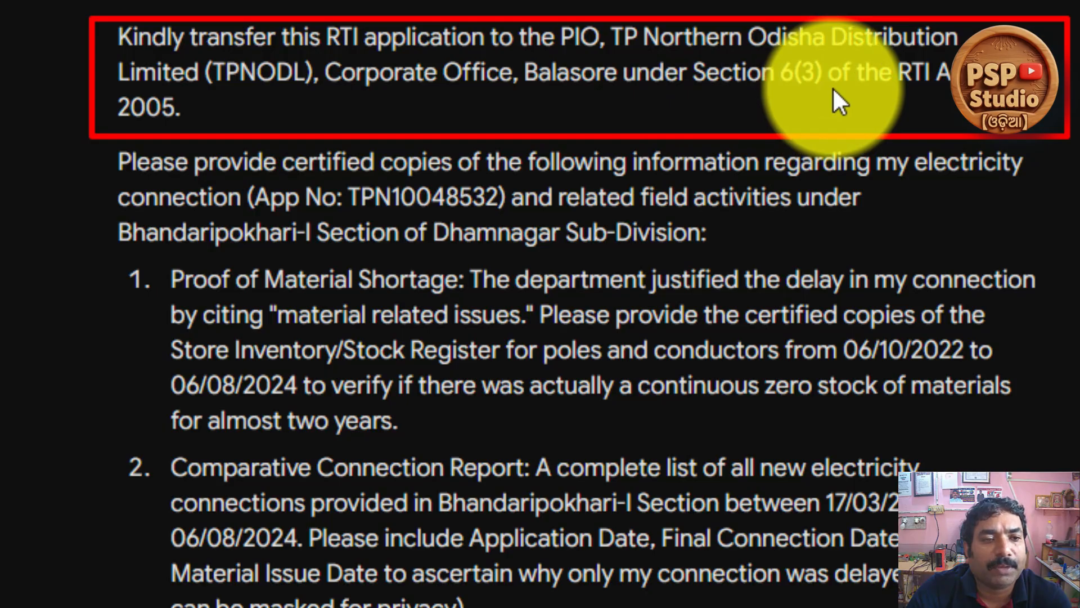
pyautogui.moveTo(88, 141); pyautogui.dragTo(1072, 249)
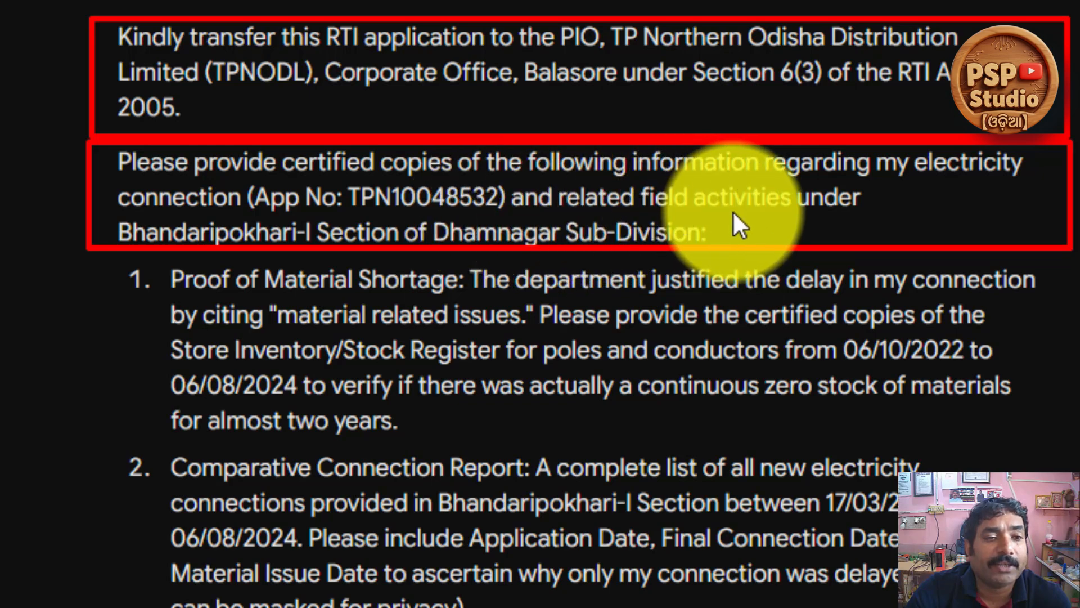
pyautogui.moveTo(350, 185); pyautogui.dragTo(529, 203)
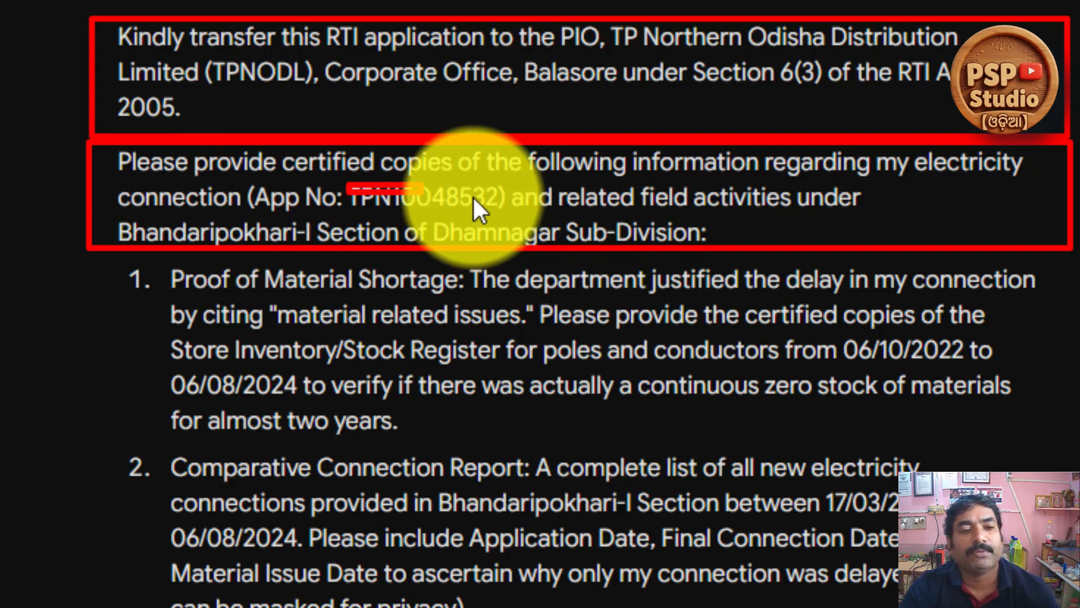
pyautogui.scroll(-3, 127, 270)
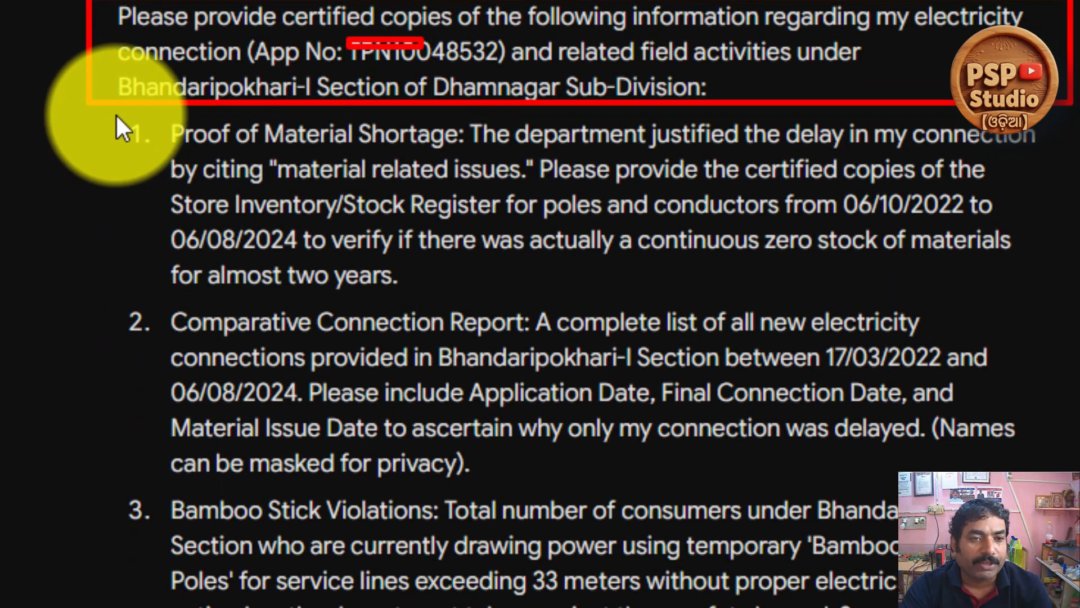
pyautogui.moveTo(116, 113)
pyautogui.mouseDown()
pyautogui.moveTo(368, 228)
pyautogui.moveTo(762, 287)
pyautogui.moveTo(1056, 295)
pyautogui.mouseUp()
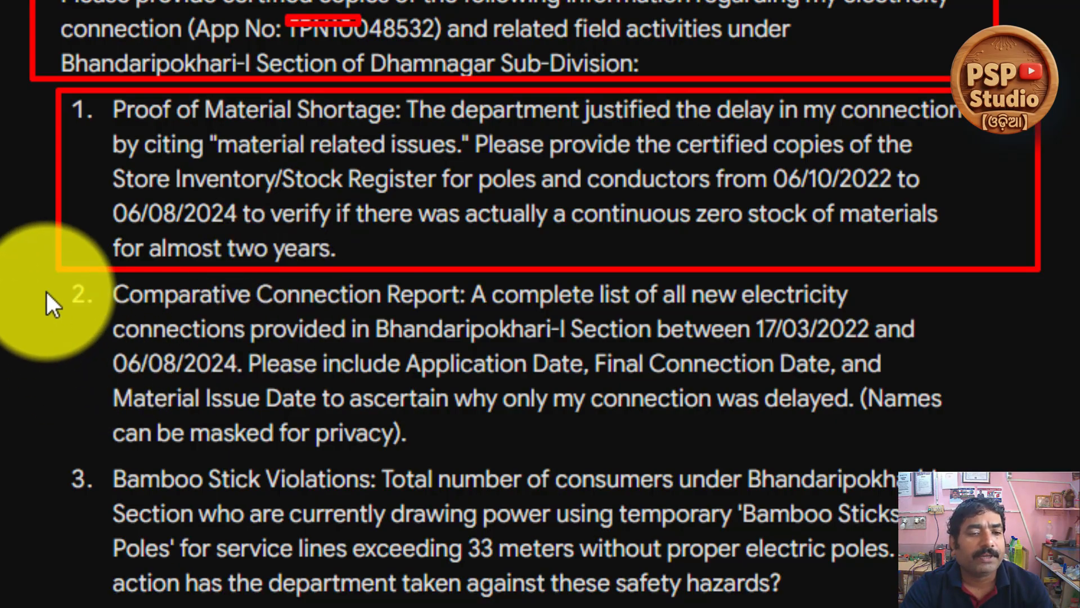
pyautogui.moveTo(51, 273)
pyautogui.mouseDown()
pyautogui.moveTo(440, 386)
pyautogui.moveTo(812, 401)
pyautogui.moveTo(1004, 453)
pyautogui.mouseUp()
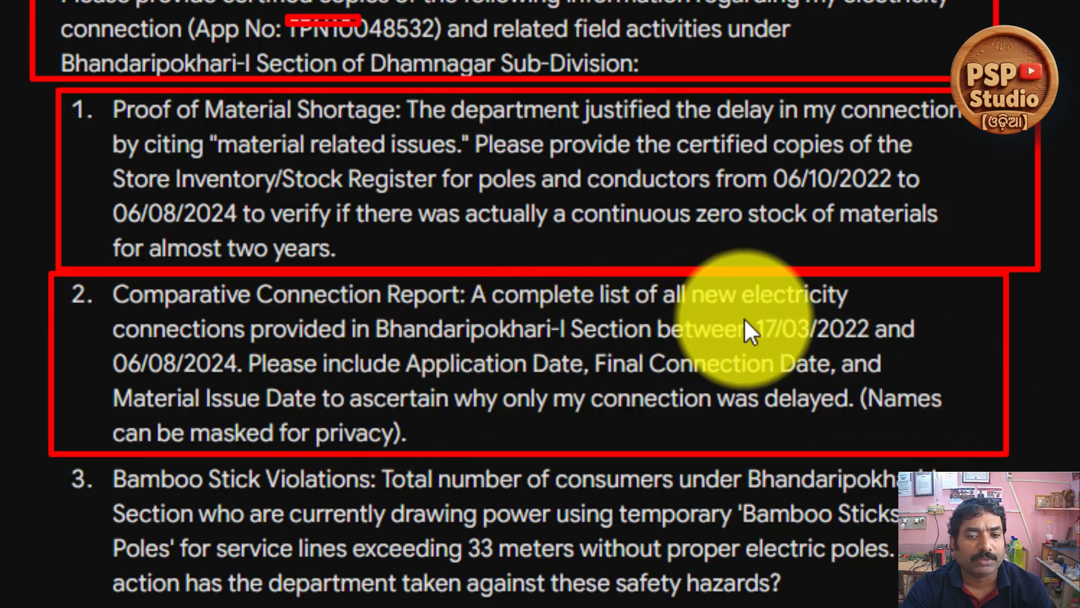
pyautogui.moveTo(744, 319); pyautogui.dragTo(876, 346)
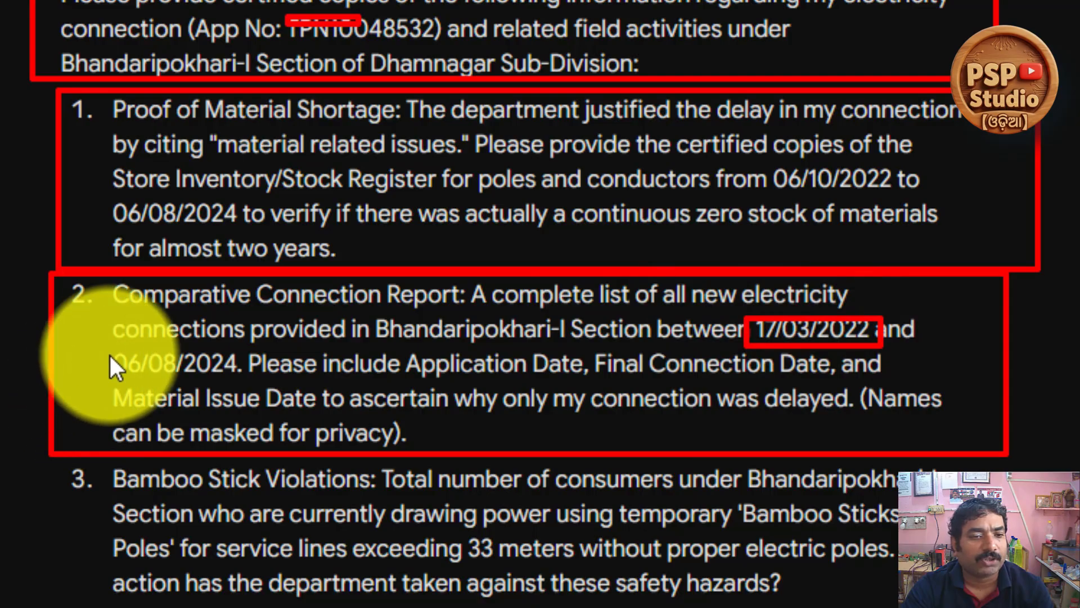
pyautogui.moveTo(110, 355); pyautogui.dragTo(250, 382)
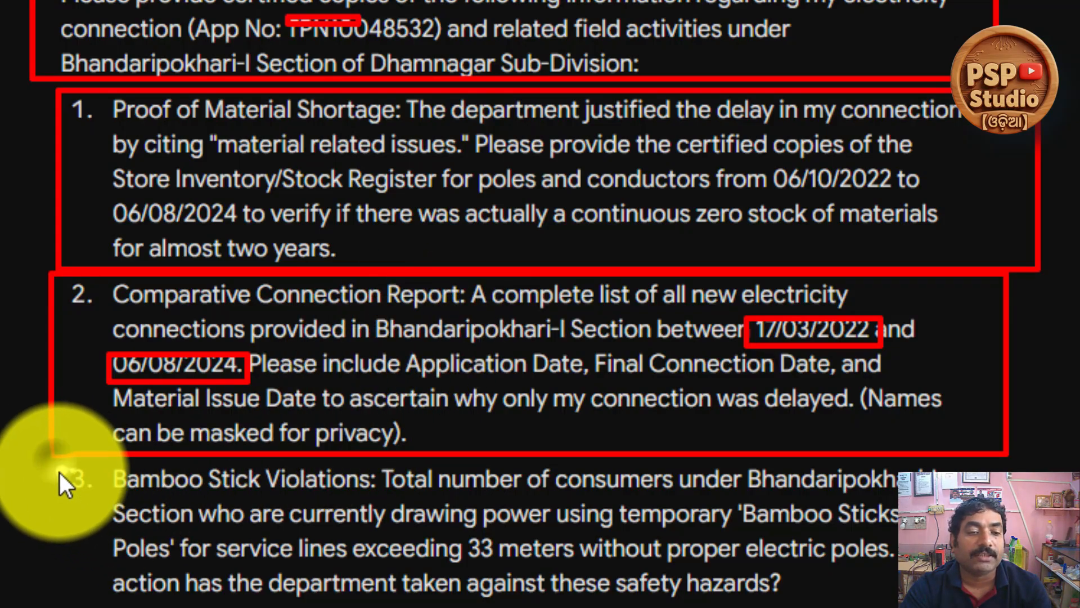
pyautogui.moveTo(54, 460)
pyautogui.mouseDown()
pyautogui.moveTo(302, 601)
pyautogui.moveTo(827, 592)
pyautogui.moveTo(1008, 607)
pyautogui.mouseUp()
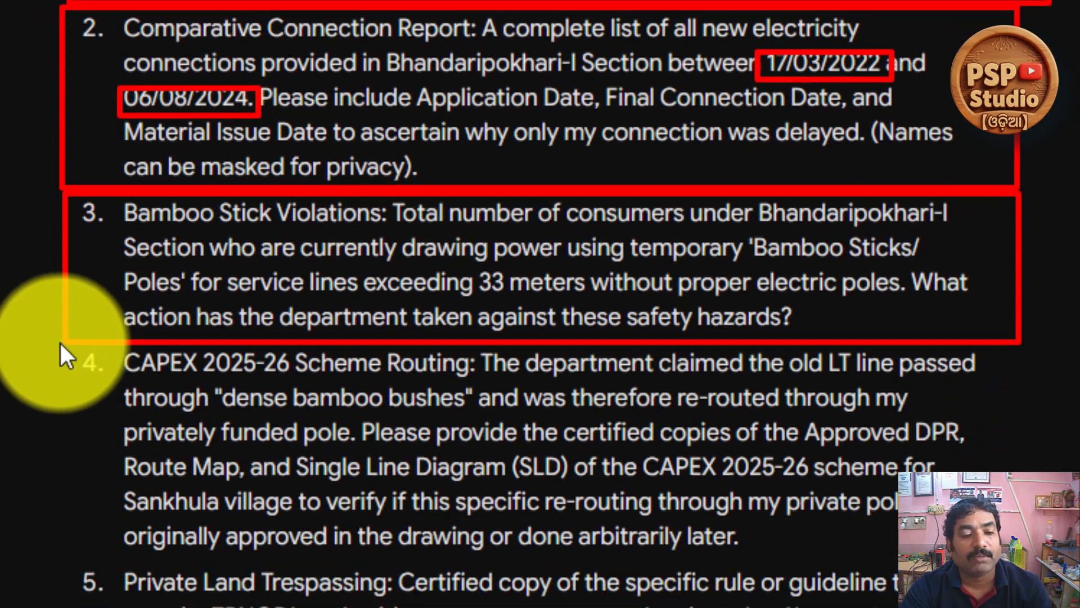
pyautogui.moveTo(59, 456)
pyautogui.mouseDown()
pyautogui.moveTo(342, 288)
pyautogui.moveTo(635, 319)
pyautogui.moveTo(1030, 313)
pyautogui.mouseUp()
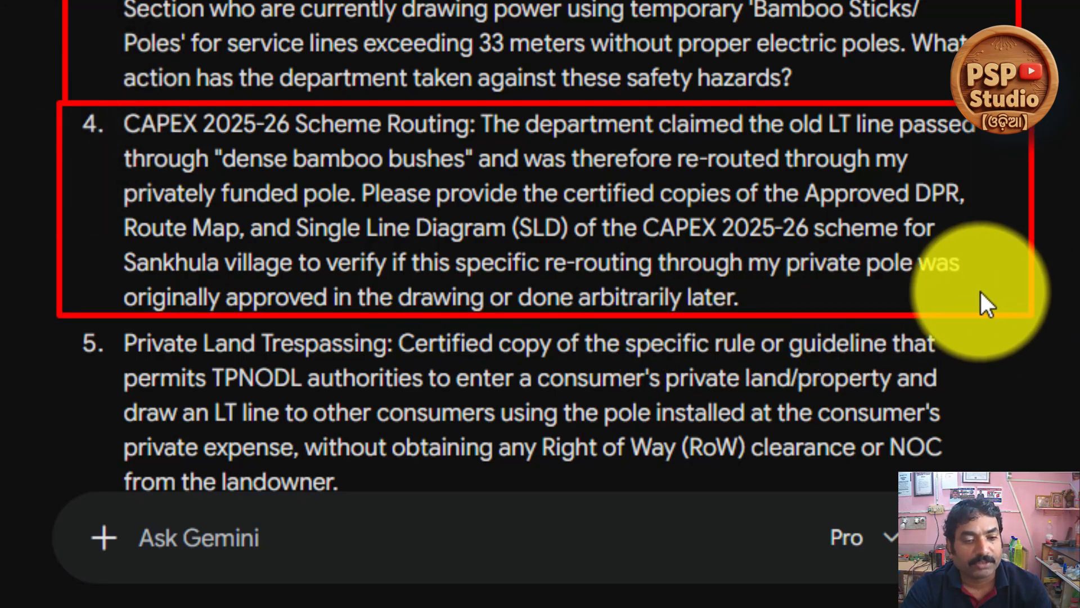
pyautogui.press('Escape')
pyautogui.scroll(-4, 956, 279)
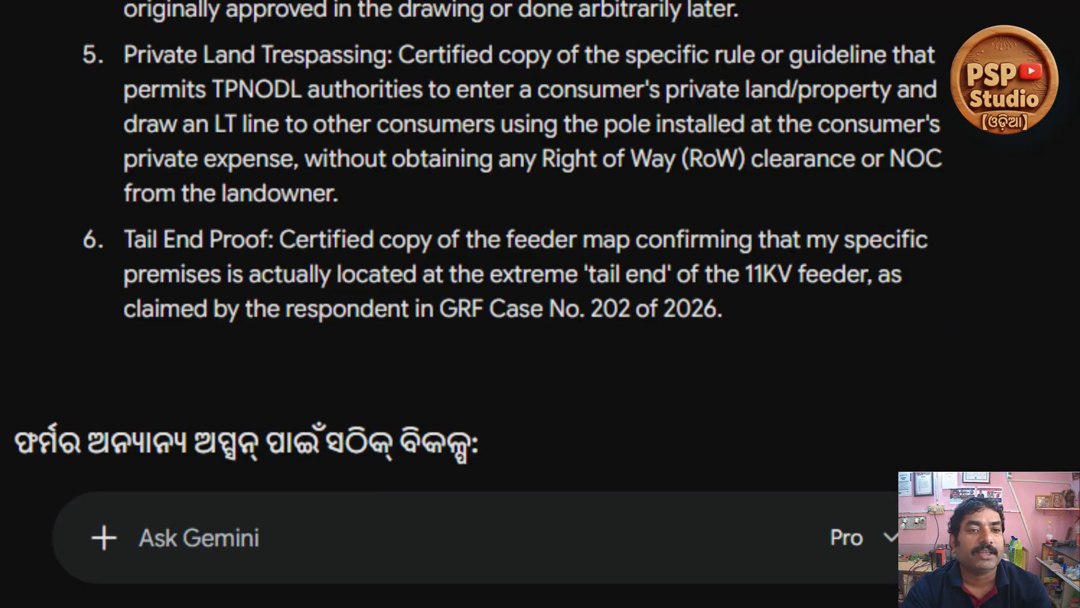
# Copy the complete English draft from the transfer request through point 6 and paste it into the RTI form's specific details of information required.
pyautogui.scroll(8, 528, 246)
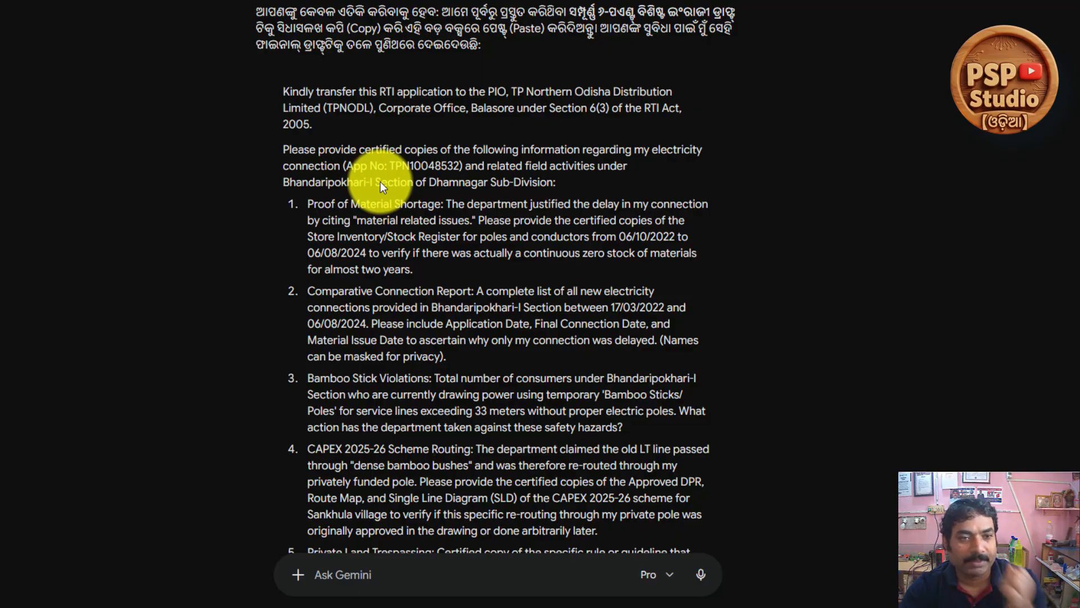
pyautogui.moveTo(285, 91); pyautogui.dragTo(622, 390)
pyautogui.hotkey('ctrl', 'c')
pyautogui.scroll(-5, 461, 238)
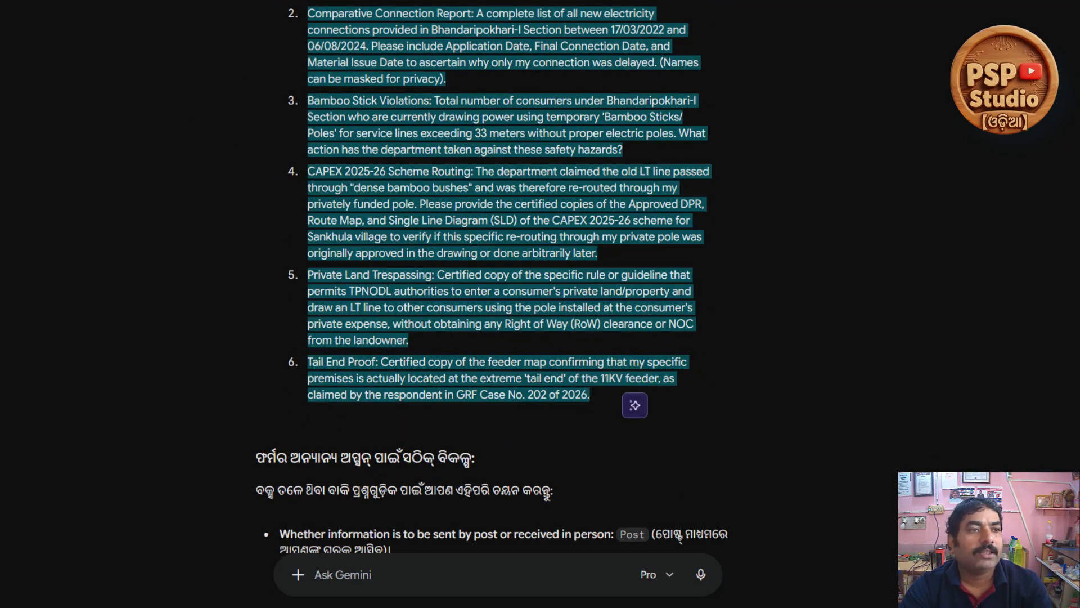
pyautogui.click(185, 1)
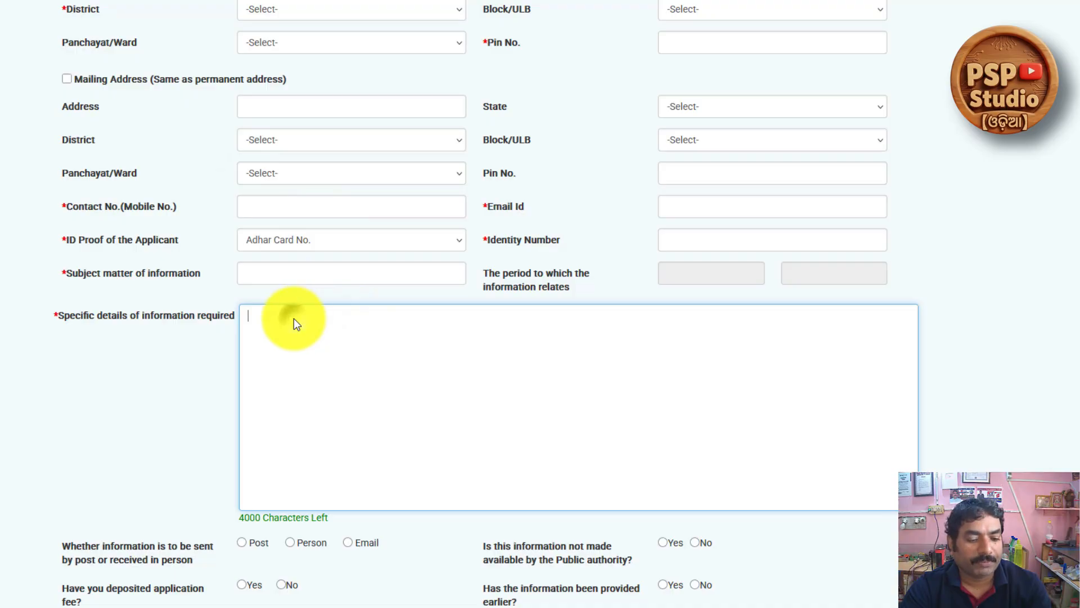
pyautogui.hotkey('ctrl', 'v')
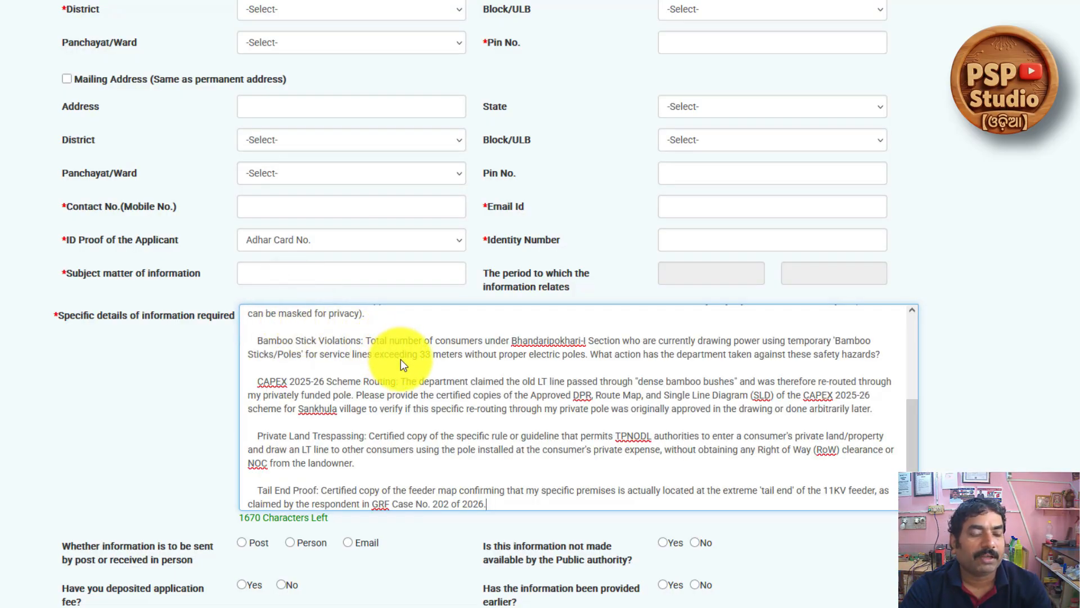
# Choose Email for receiving the information and answer No to whether it is not made available by the Public authority.
pyautogui.scroll(-3, 428, 369)
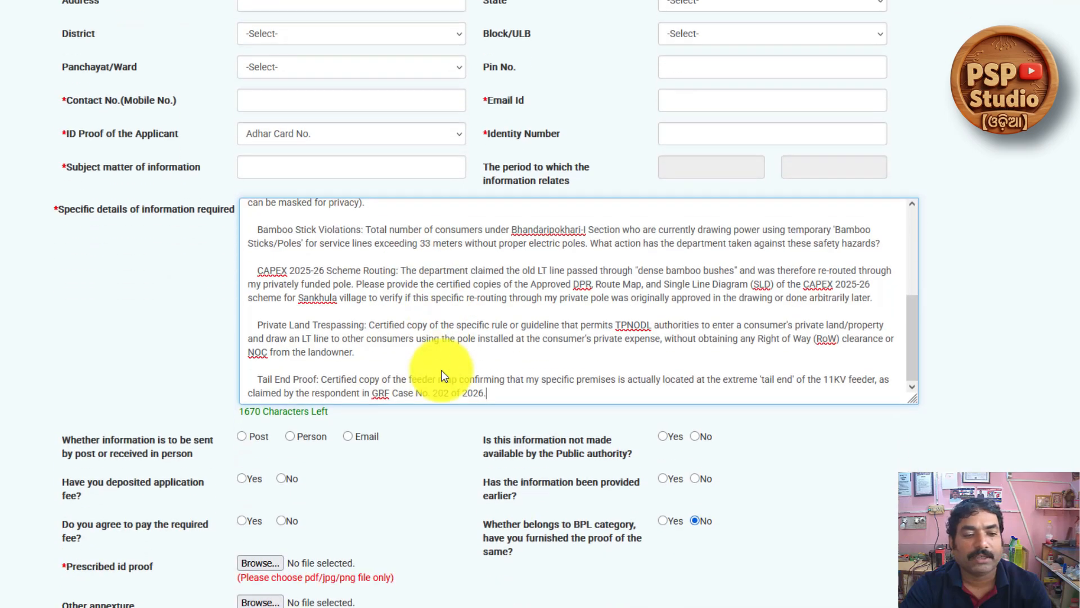
pyautogui.scroll(-3, 633, 319)
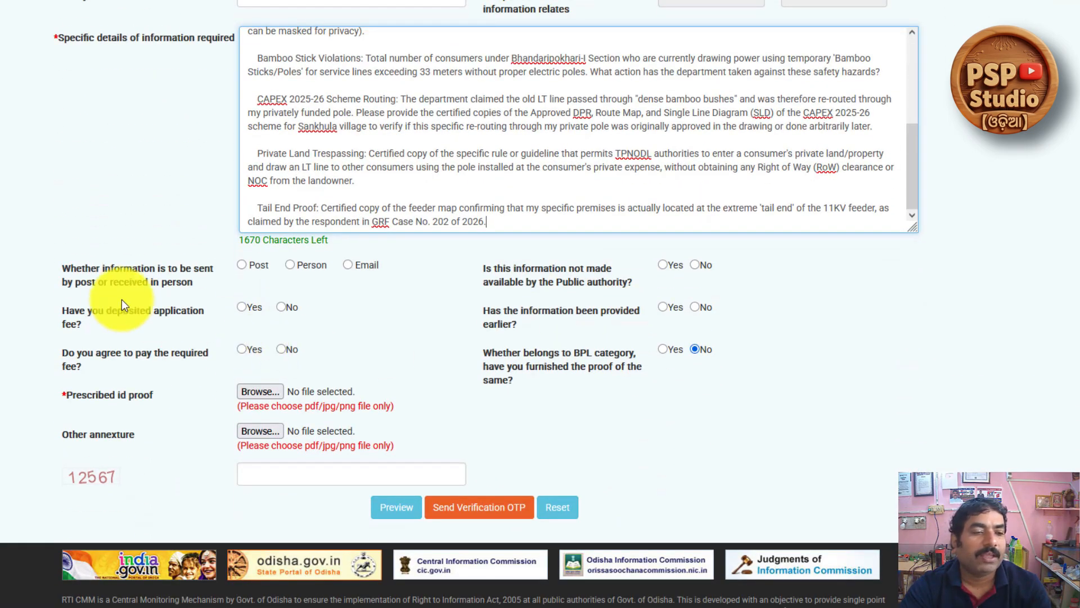
pyautogui.scroll(-1, 116, 294)
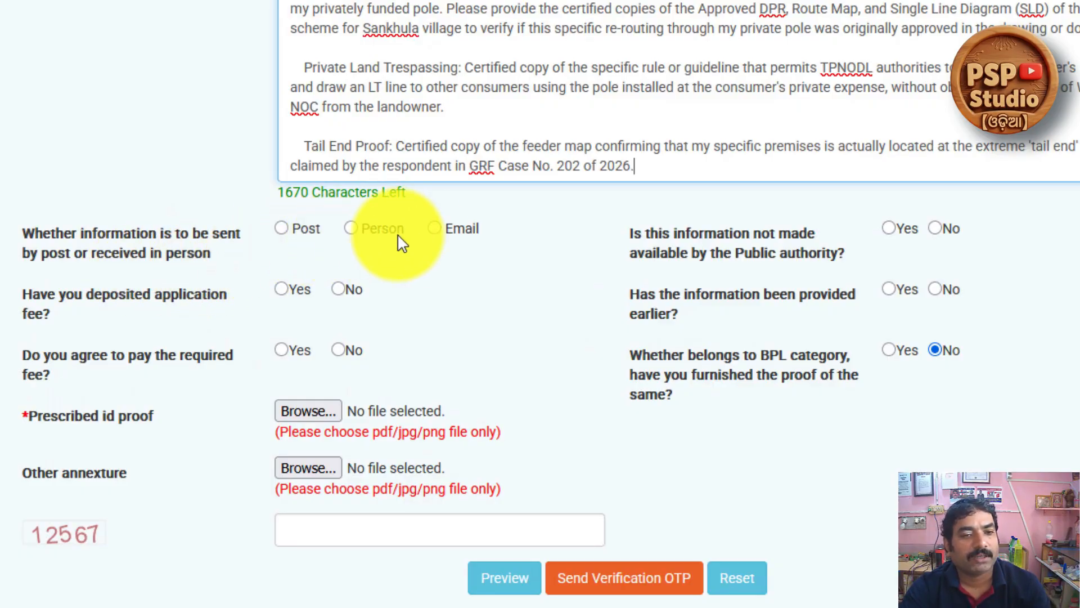
pyautogui.click(438, 230)
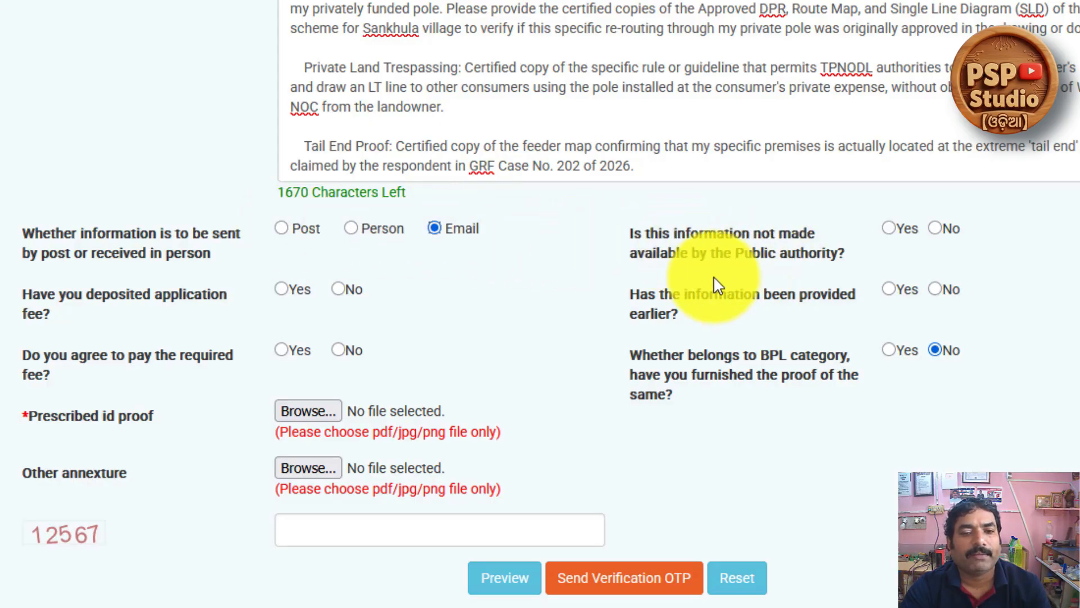
pyautogui.click(936, 229)
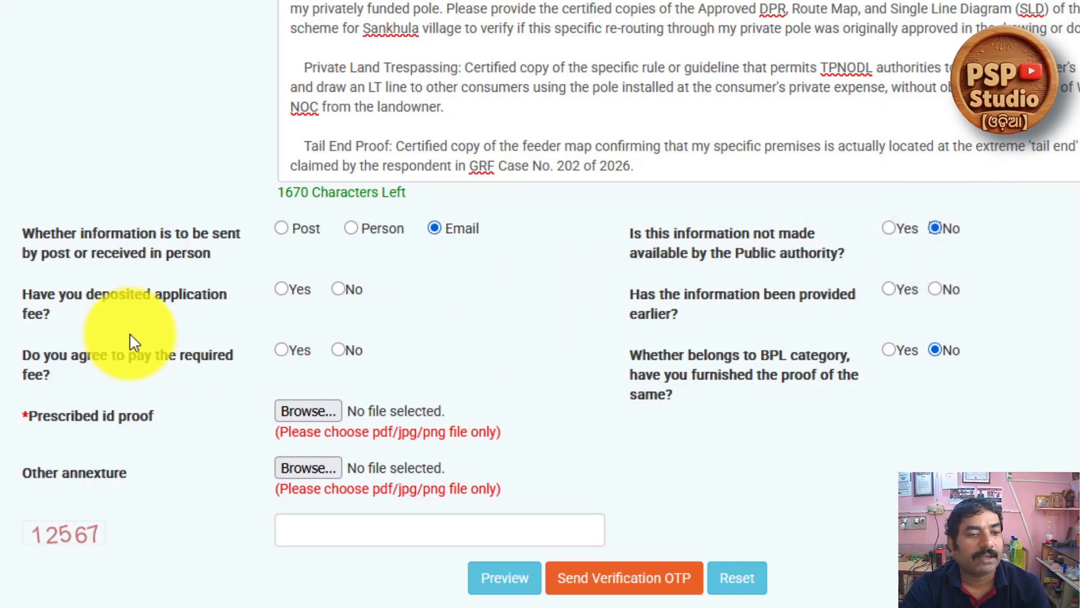
# Answer No to the application fee being deposited and to the information being provided earlier, and Yes to paying the required fee.
pyautogui.click(339, 289)
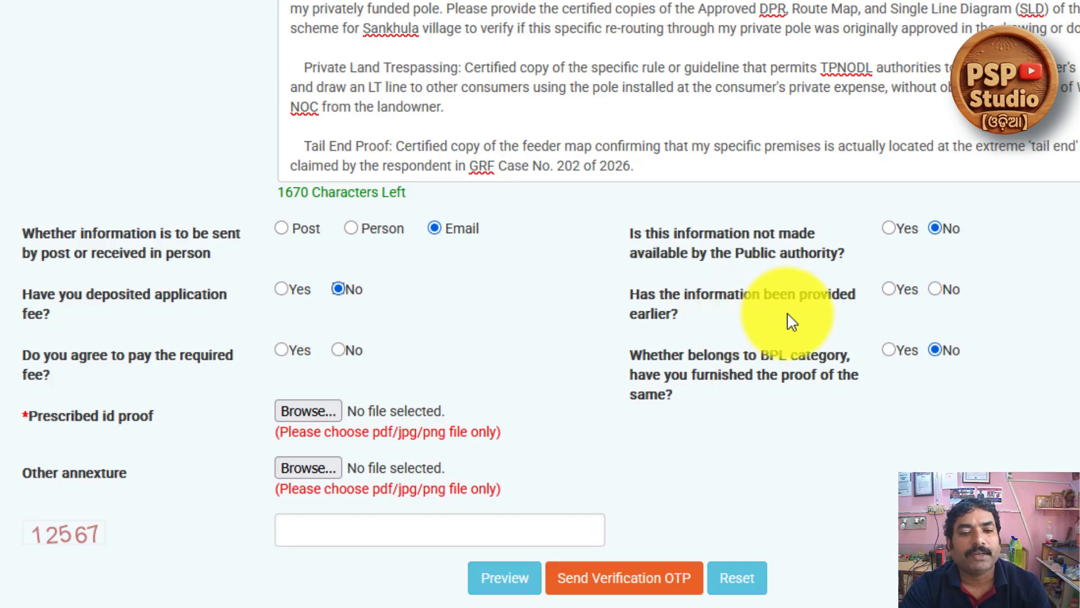
pyautogui.click(934, 290)
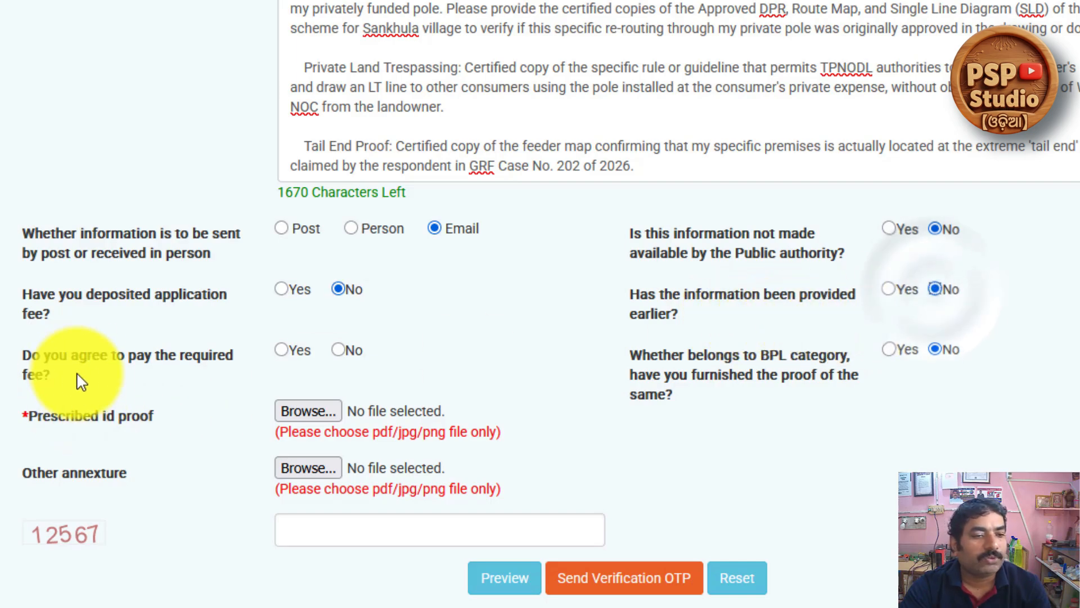
pyautogui.click(280, 350)
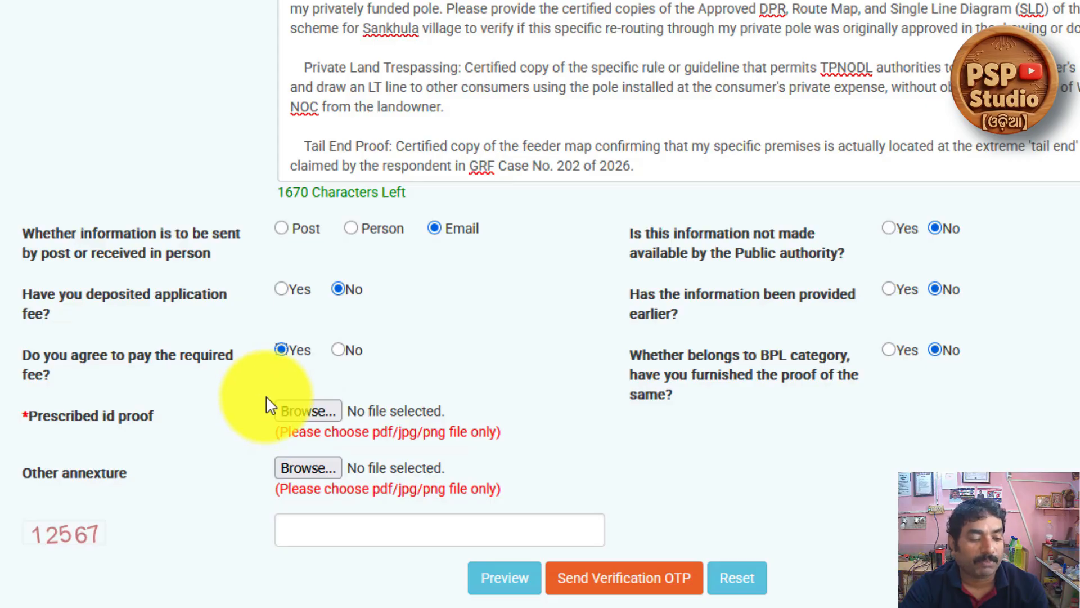
# Examine the id proof and annexure uploads, the captcha field and the verification OTP option, and look over the rest of the form.
pyautogui.moveTo(256, 390)
pyautogui.mouseDown()
pyautogui.moveTo(285, 415)
pyautogui.moveTo(540, 440)
pyautogui.moveTo(557, 455)
pyautogui.mouseUp()
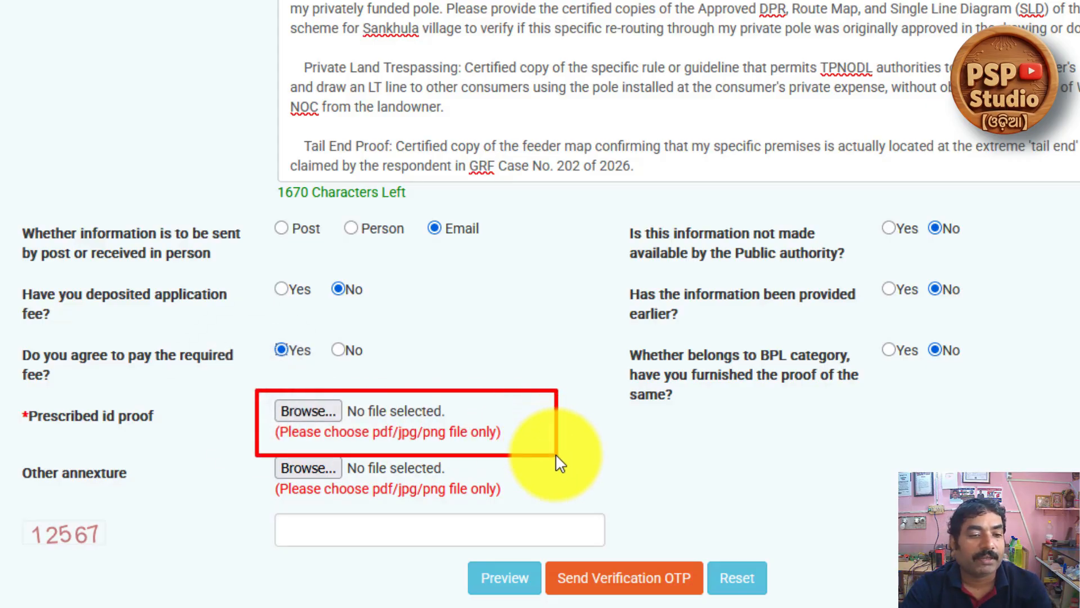
pyautogui.moveTo(12, 457); pyautogui.dragTo(635, 505)
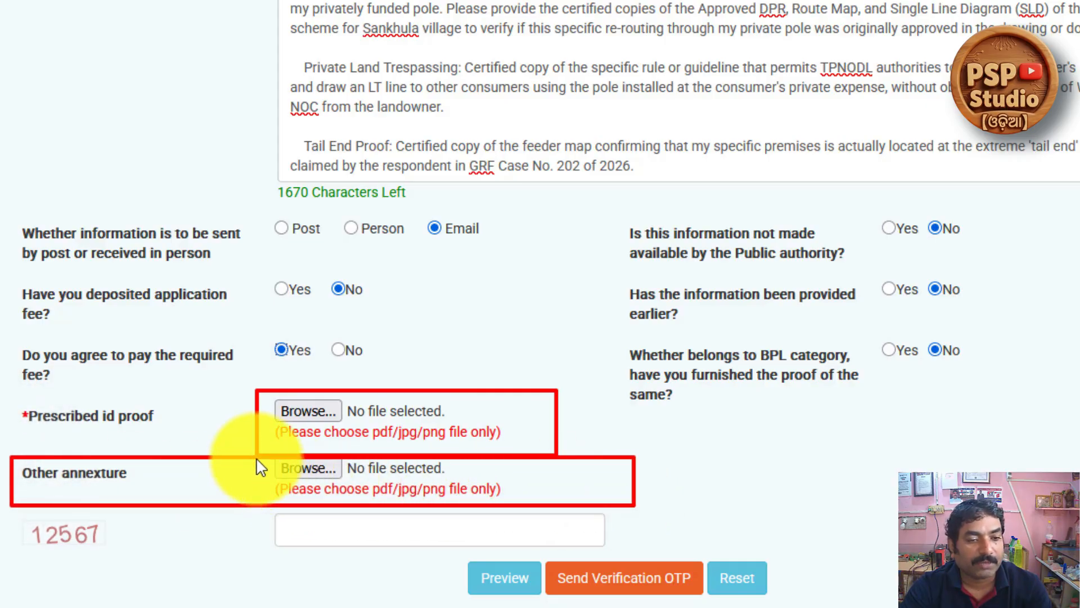
pyautogui.moveTo(258, 464)
pyautogui.mouseDown()
pyautogui.moveTo(273, 499)
pyautogui.moveTo(398, 555)
pyautogui.moveTo(538, 506)
pyautogui.moveTo(556, 513)
pyautogui.mouseUp()
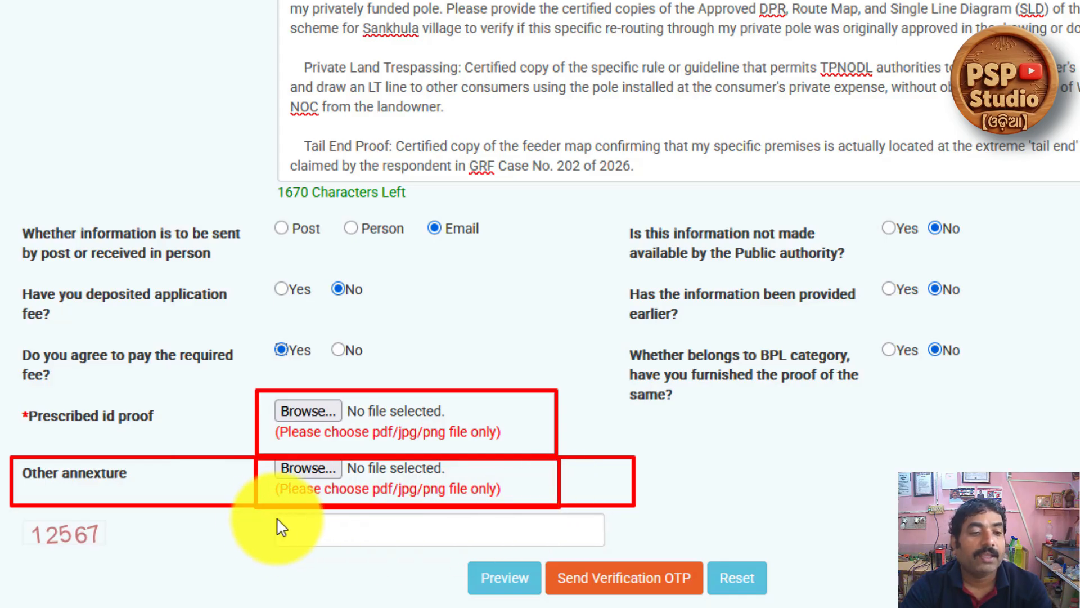
pyautogui.moveTo(263, 517)
pyautogui.mouseDown()
pyautogui.moveTo(354, 535)
pyautogui.moveTo(615, 550)
pyautogui.mouseUp()
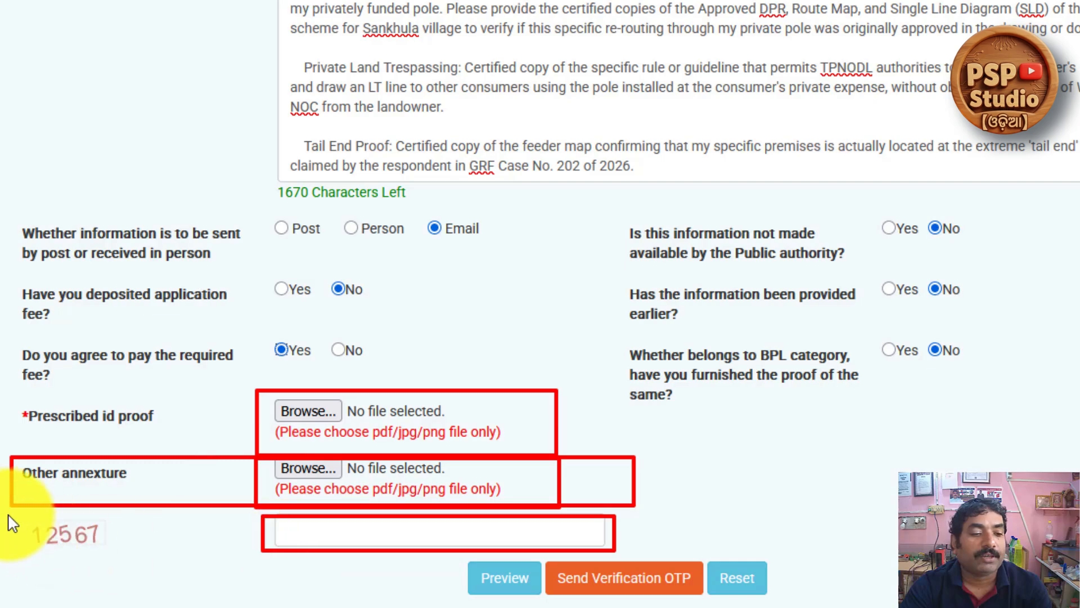
pyautogui.moveTo(8, 514); pyautogui.dragTo(133, 545)
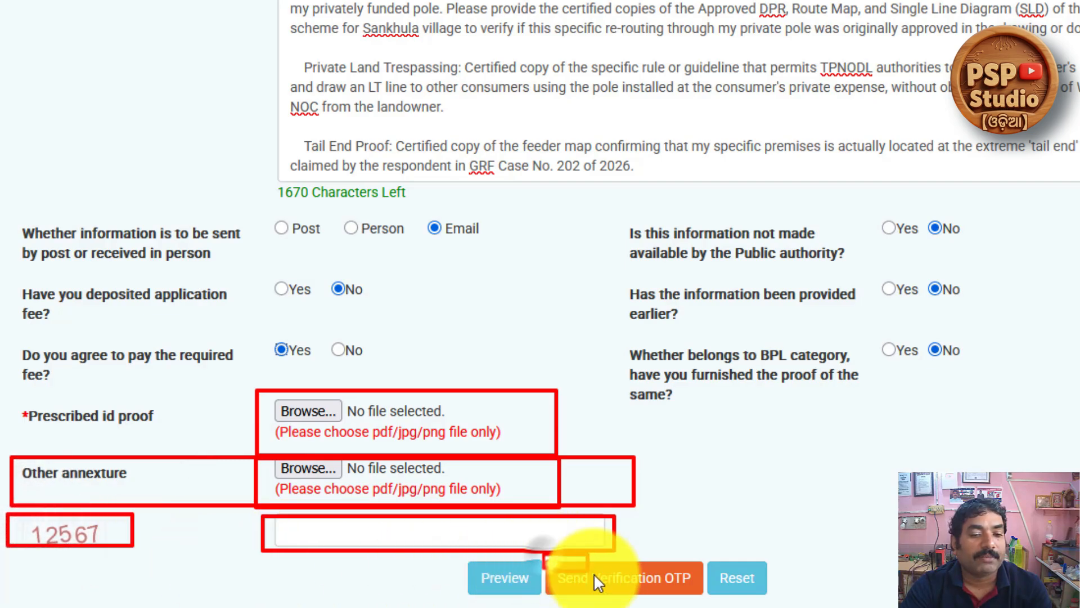
pyautogui.moveTo(593, 573); pyautogui.dragTo(703, 604)
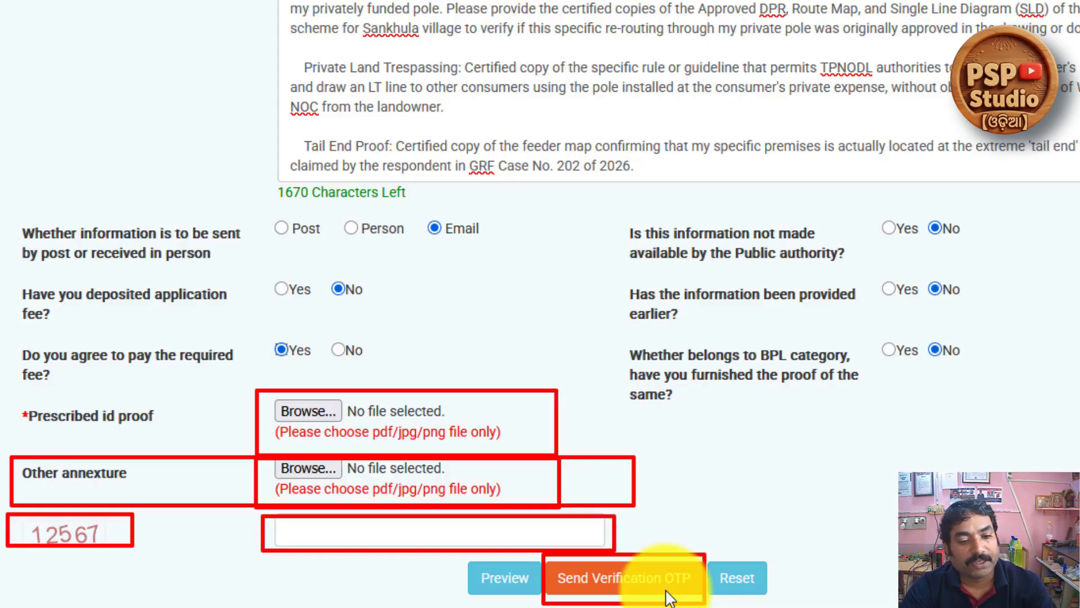
pyautogui.press('Escape')
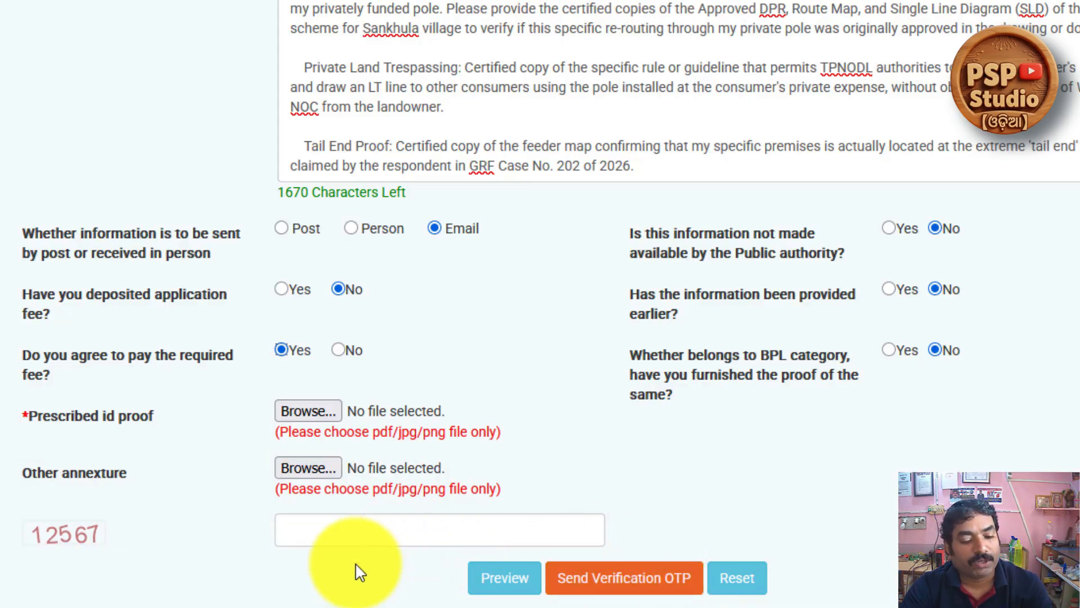
pyautogui.moveTo(297, 554); pyautogui.dragTo(422, 601)
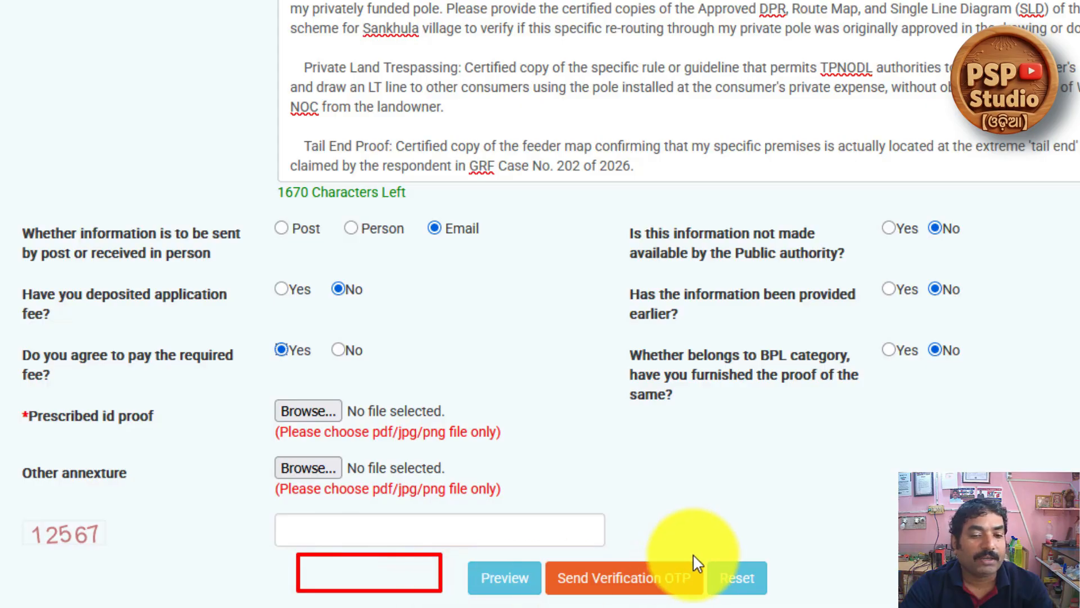
pyautogui.moveTo(668, 546); pyautogui.dragTo(828, 561)
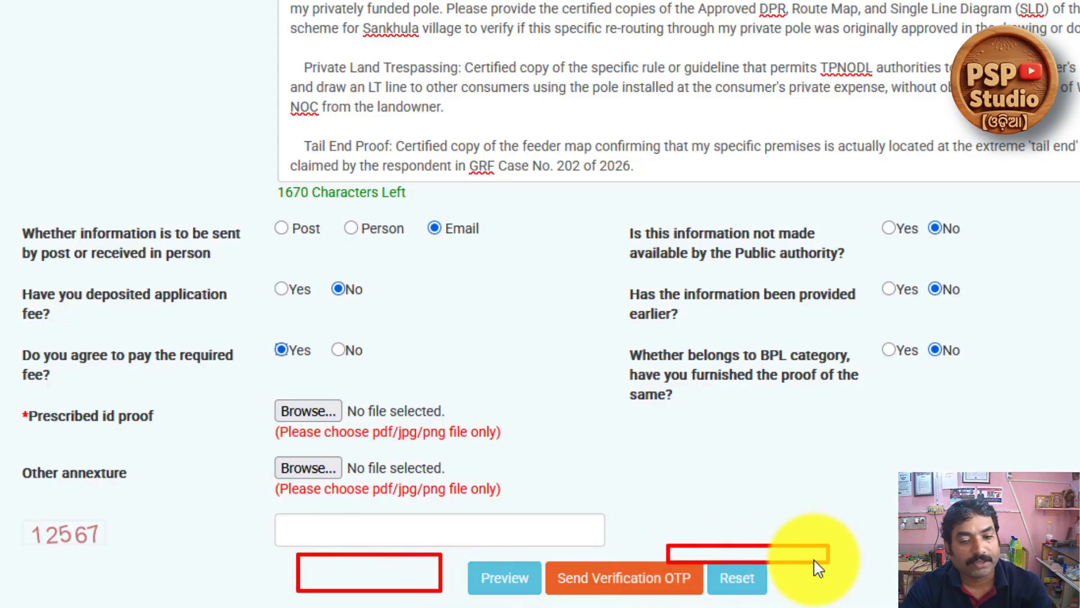
pyautogui.press('Escape')
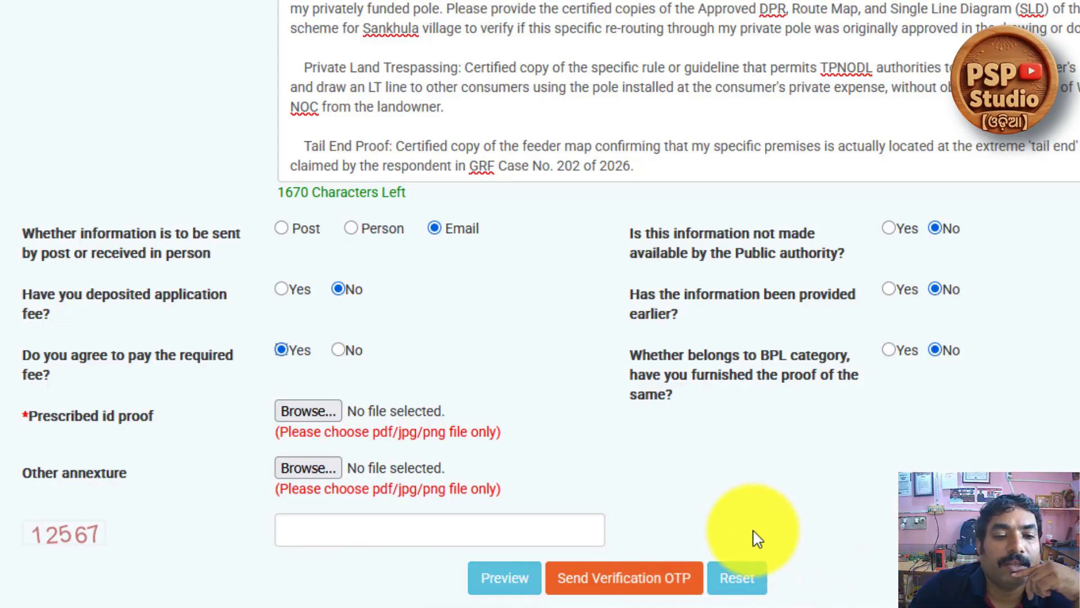
pyautogui.scroll(1, 780, 483)
pyautogui.scroll(8, 781, 483)
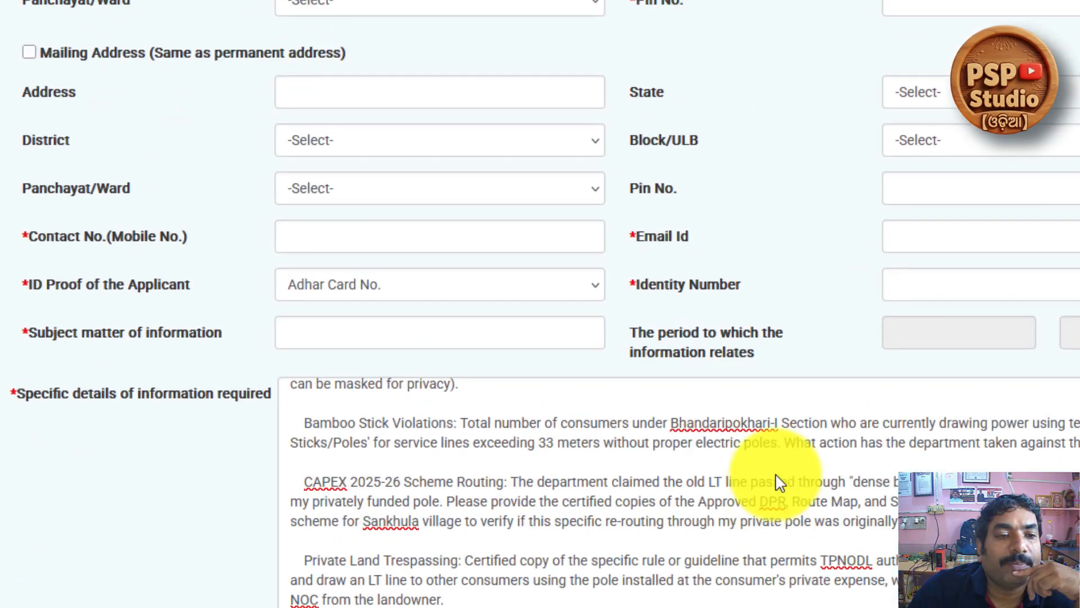
pyautogui.scroll(3, 780, 482)
pyautogui.scroll(-12, 781, 483)
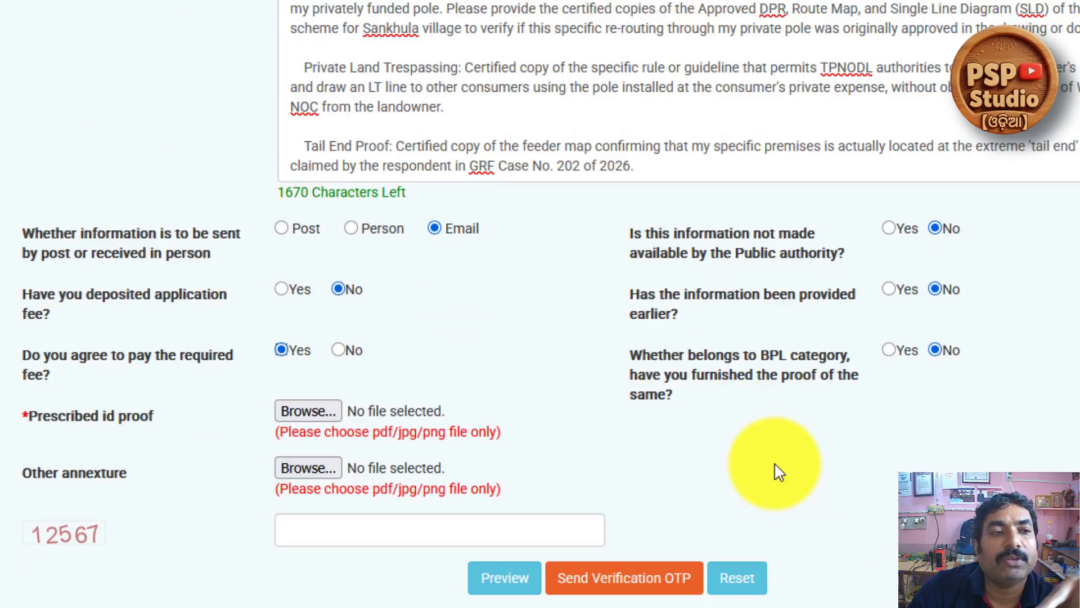
# Look back over the form's applicant fields, and examine the application confirmation and the e-Payment receipt's challan, transaction and status details.
pyautogui.scroll(5, 780, 473)
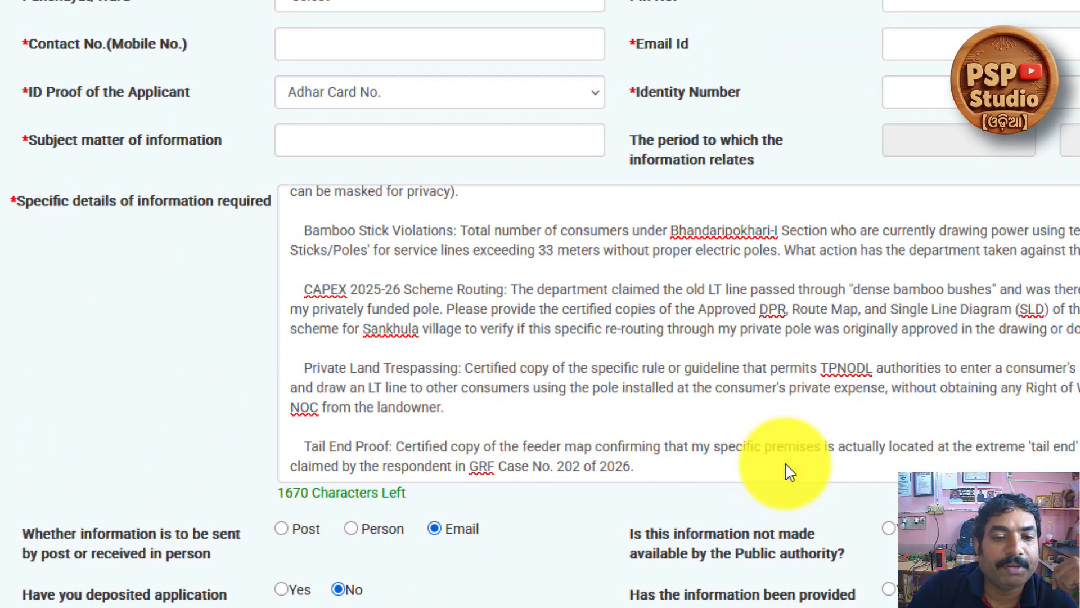
pyautogui.scroll(10, 790, 472)
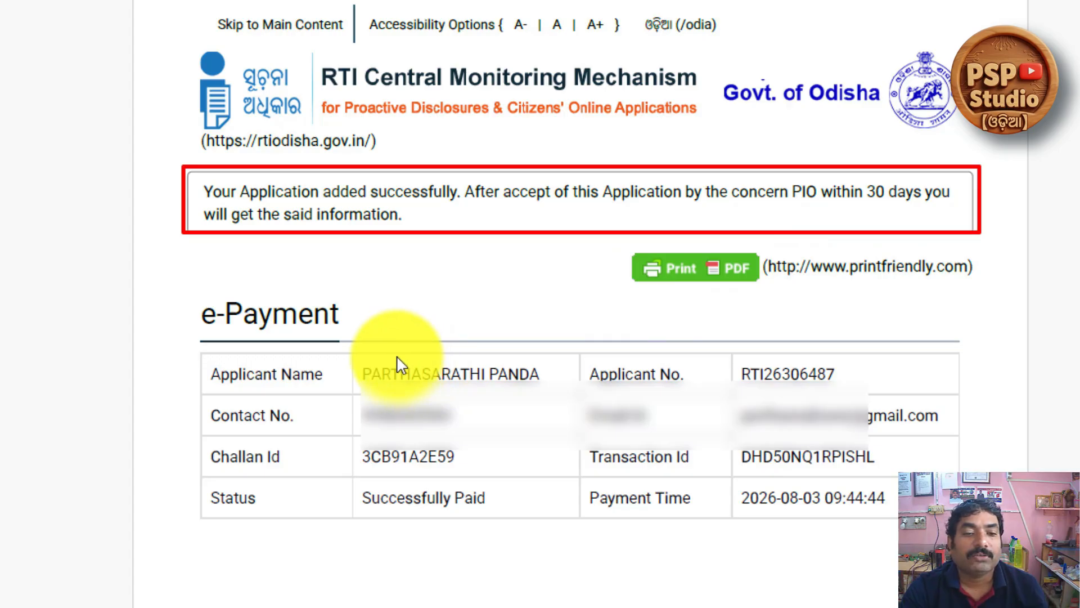
pyautogui.moveTo(180, 294); pyautogui.dragTo(995, 513)
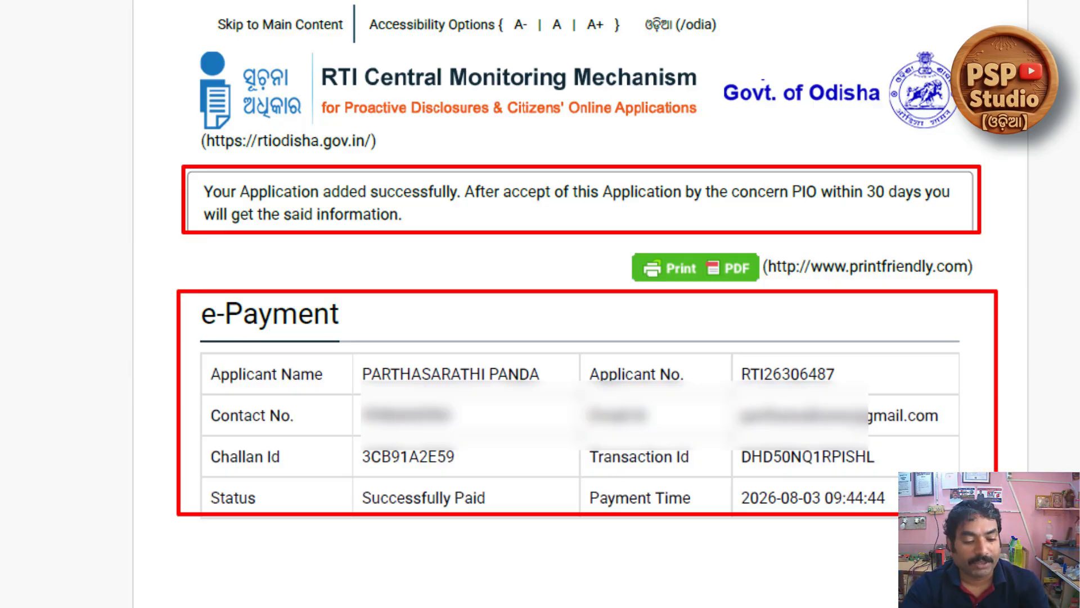
pyautogui.press('Escape')
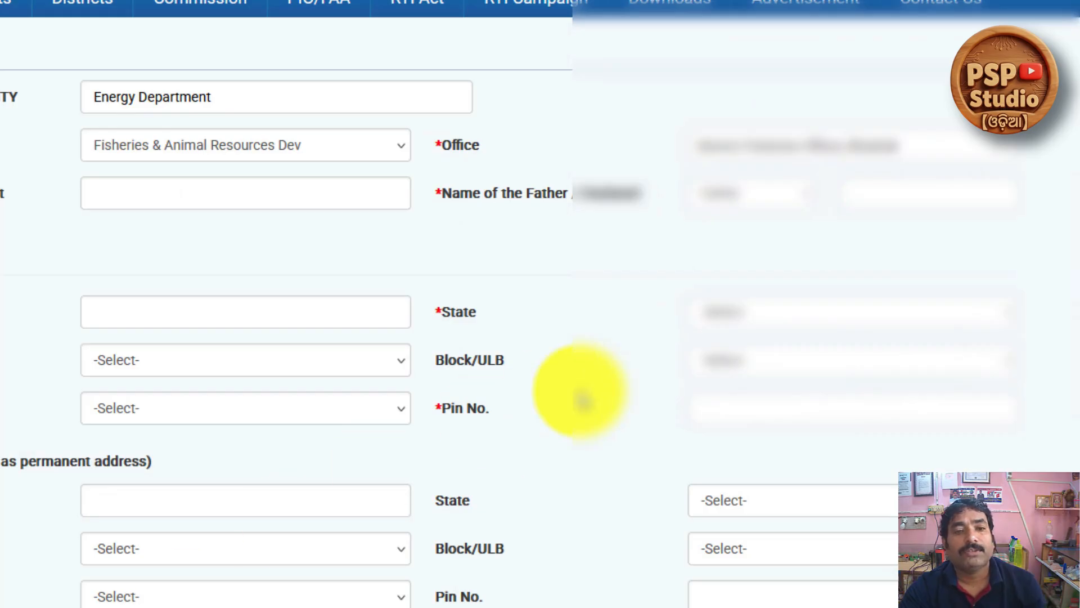
# Review the whole RTI application form, from the public authority and address fields down to the fee answers, id proof upload and captcha.
pyautogui.scroll(1, 578, 393)
pyautogui.scroll(-4, 578, 392)
pyautogui.scroll(5, 573, 344)
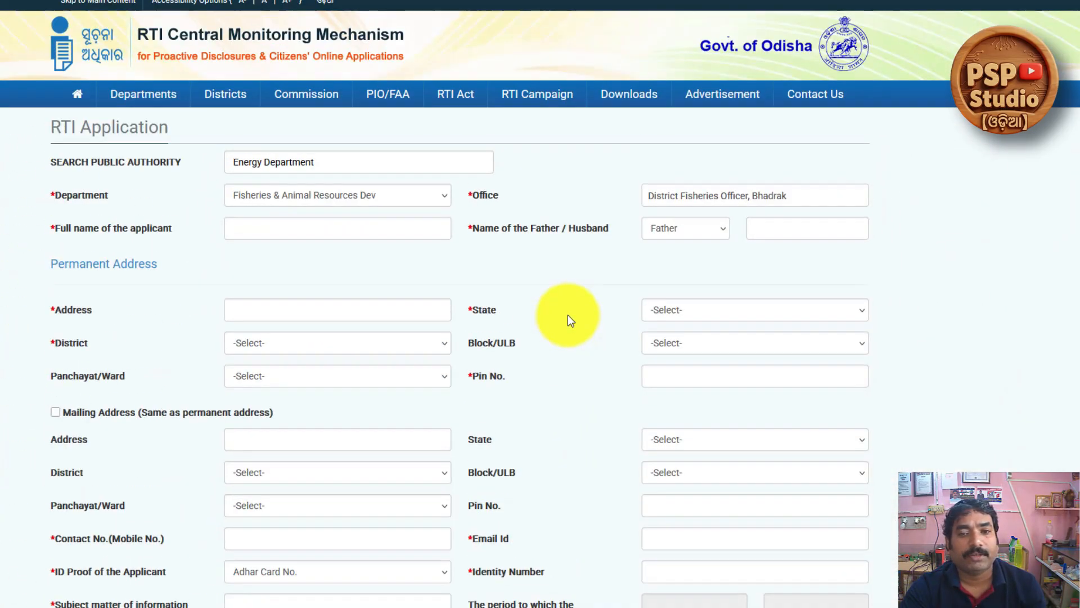
pyautogui.scroll(-10, 573, 344)
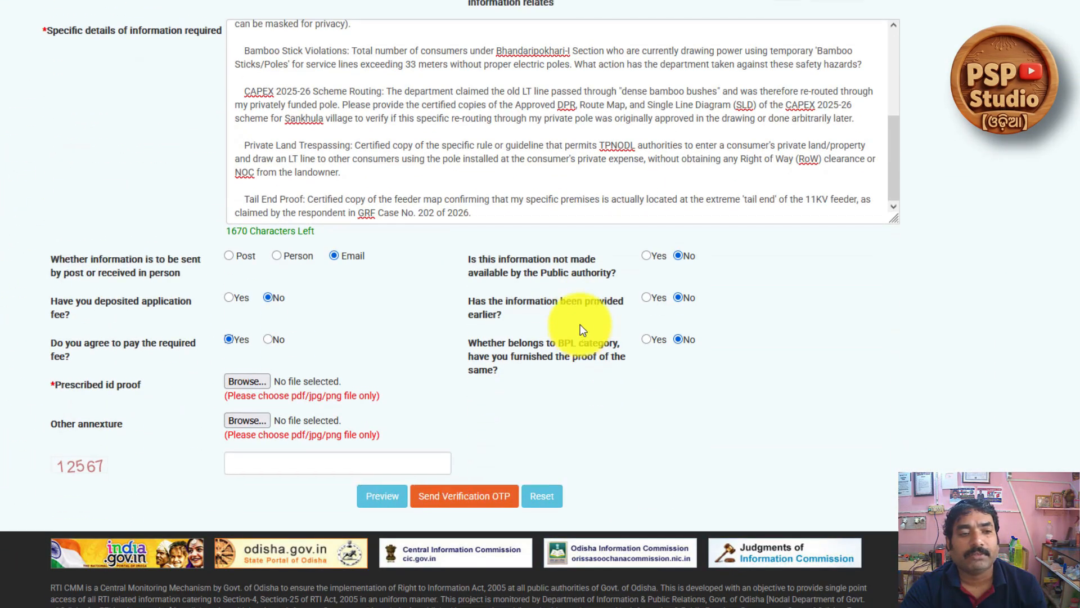
pyautogui.scroll(7, 583, 329)
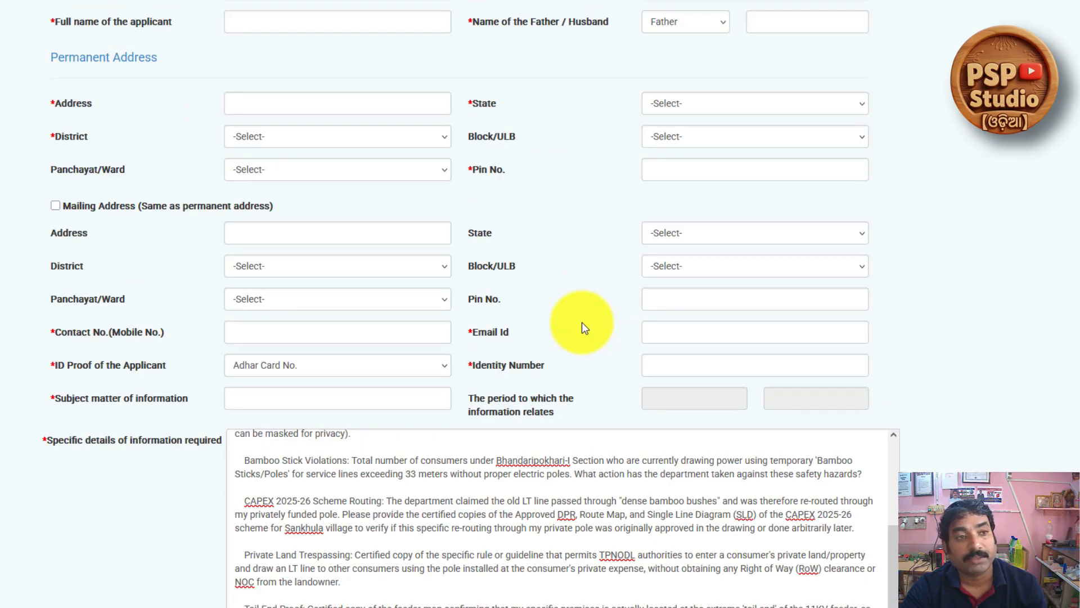
pyautogui.scroll(-7, 588, 326)
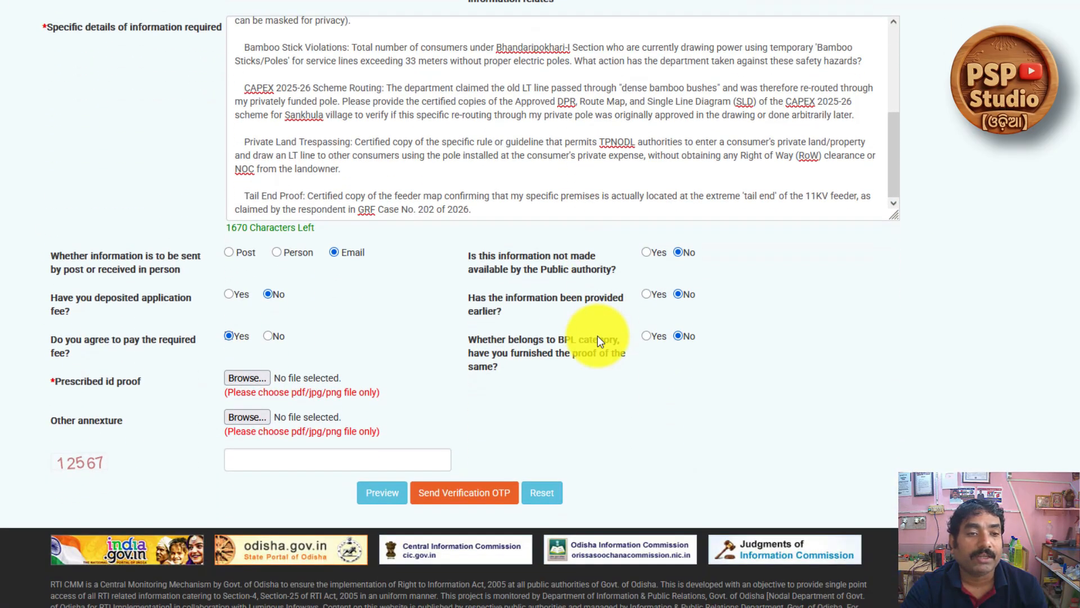